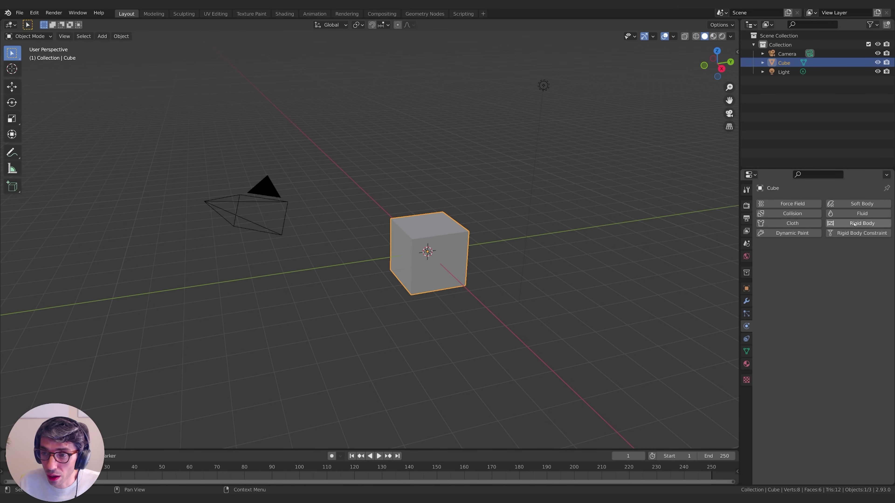
# Step: Enable Rigid Body on the cube, and add a plane enlarged into a wide floor with its own Rigid Body
pyautogui.click(862, 223)
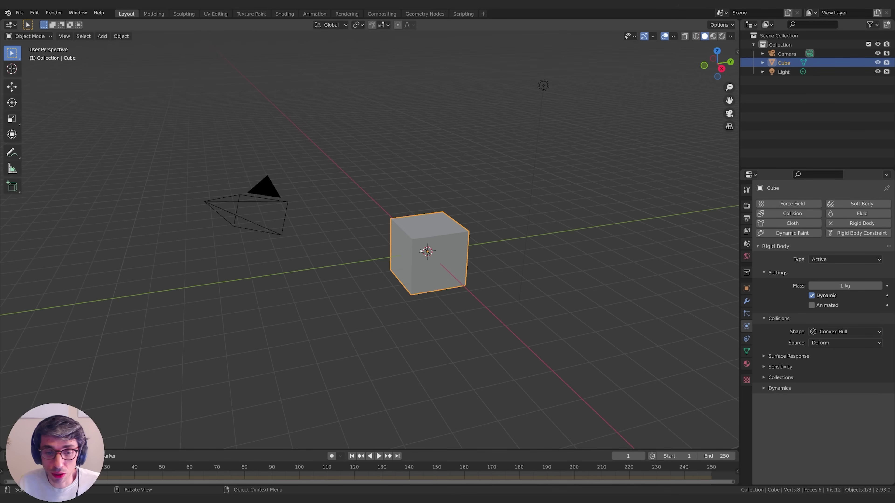
pyautogui.hotkey('shift', 'a')
pyautogui.click(479, 272)
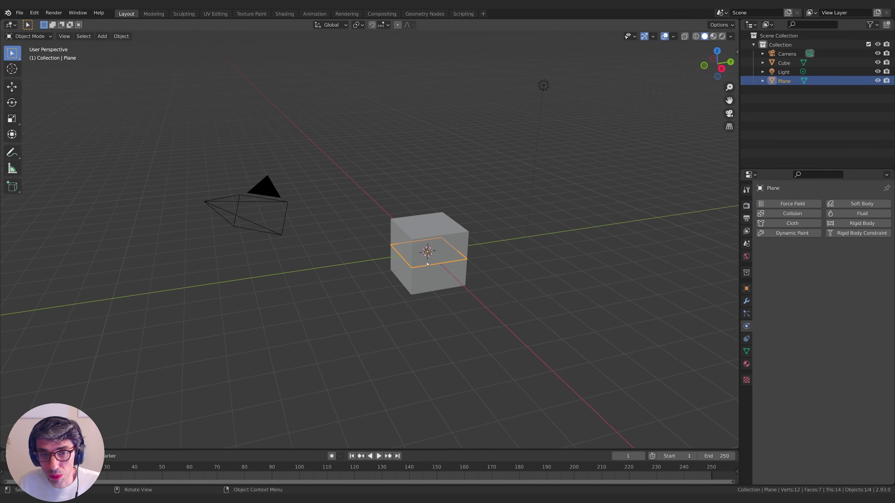
pyautogui.press('s')
pyautogui.click(445, 305)
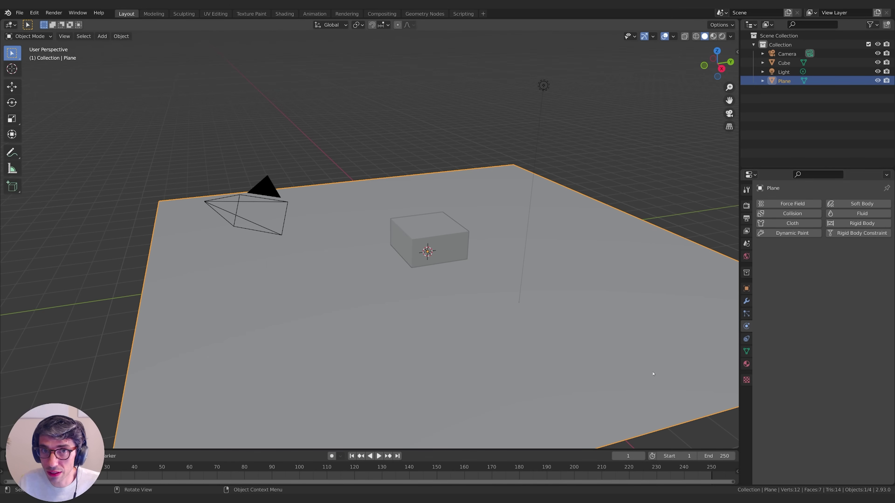
pyautogui.click(860, 224)
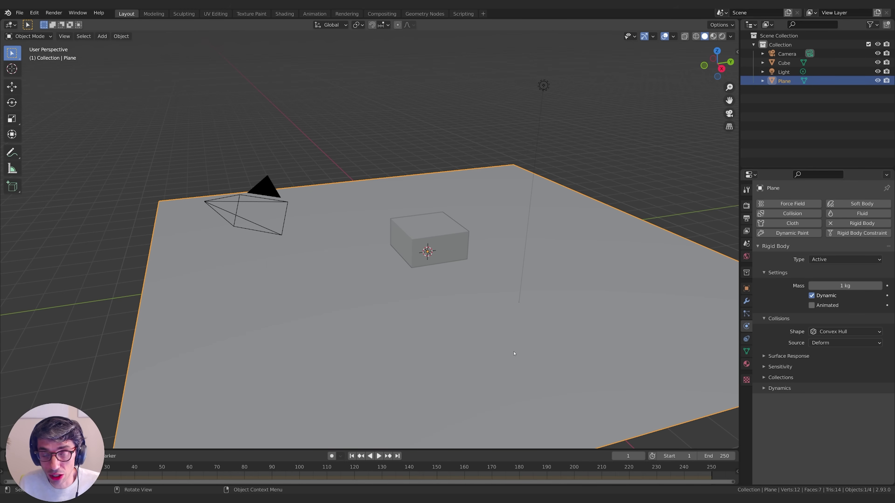
# Step: Move the cube straight up along Z so it hangs well above the plane
pyautogui.click(437, 231)
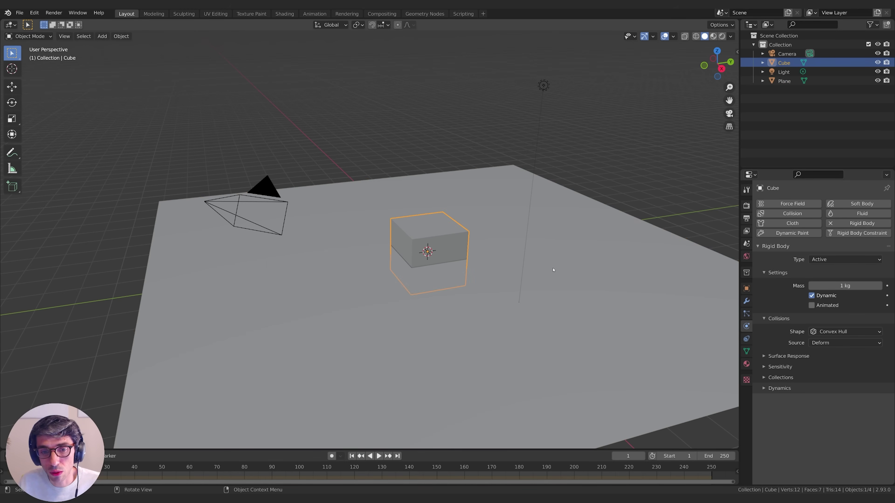
pyautogui.press('g')
pyautogui.press('z')
pyautogui.click(498, 112)
pyautogui.moveTo(508, 179); pyautogui.dragTo(493, 228, button='middle')
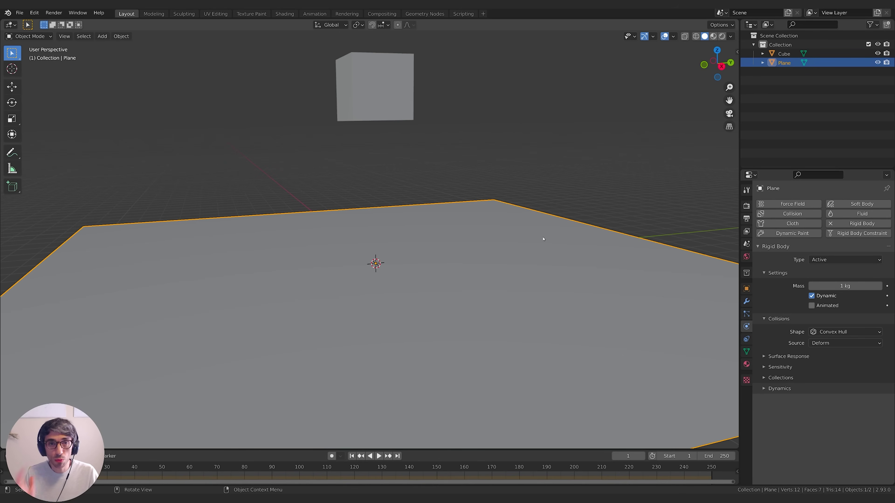
# Step: Set the plane's rigid body type to Passive
pyautogui.click(832, 260)
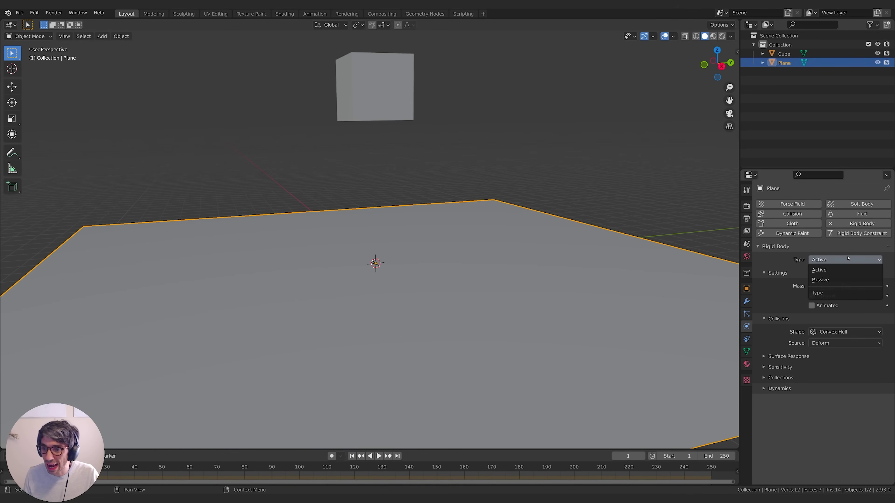
pyautogui.click(821, 280)
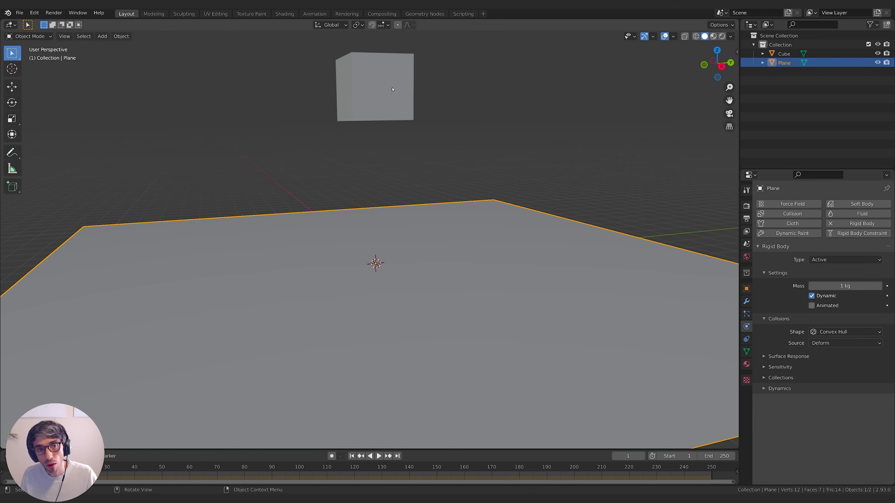
pyautogui.click(356, 113)
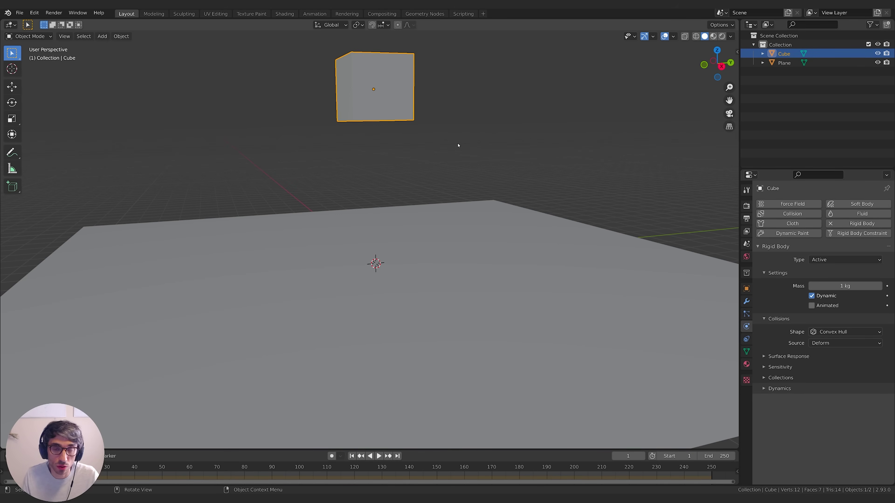
pyautogui.click(485, 167)
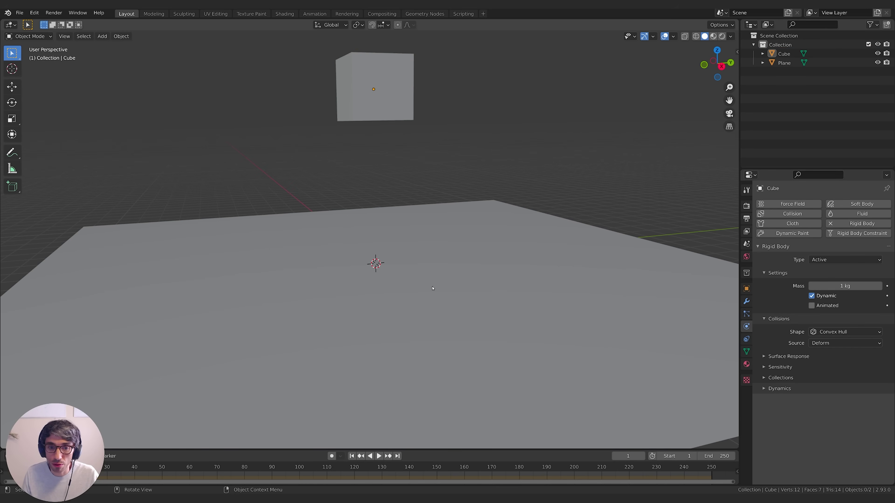
pyautogui.click(435, 292)
pyautogui.click(823, 260)
pyautogui.click(820, 279)
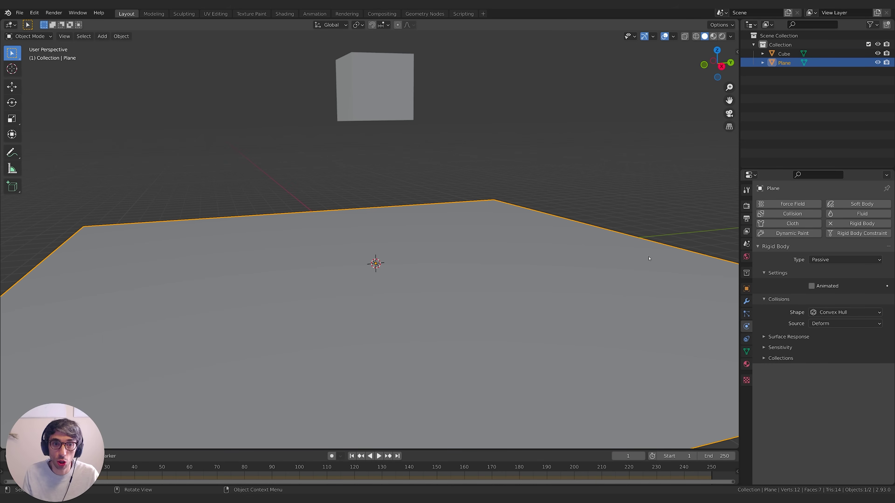
# Step: Play the simulation to watch the cube fall onto the plane, and stop playback
pyautogui.moveTo(390, 294); pyautogui.dragTo(443, 279, button='middle')
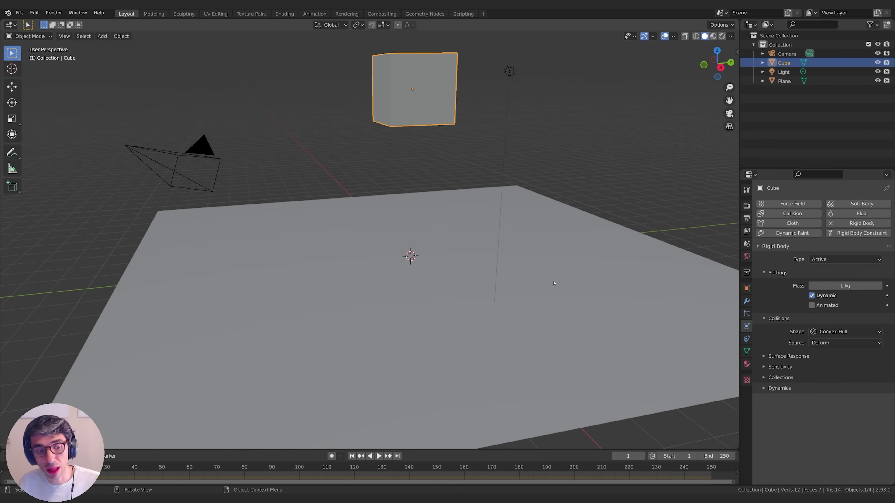
pyautogui.moveTo(546, 229); pyautogui.dragTo(596, 256, button='middle')
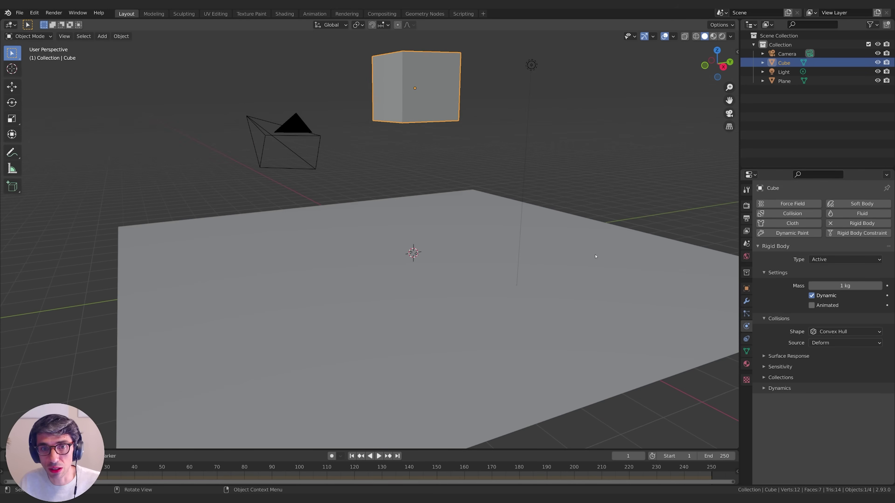
pyautogui.press('space')
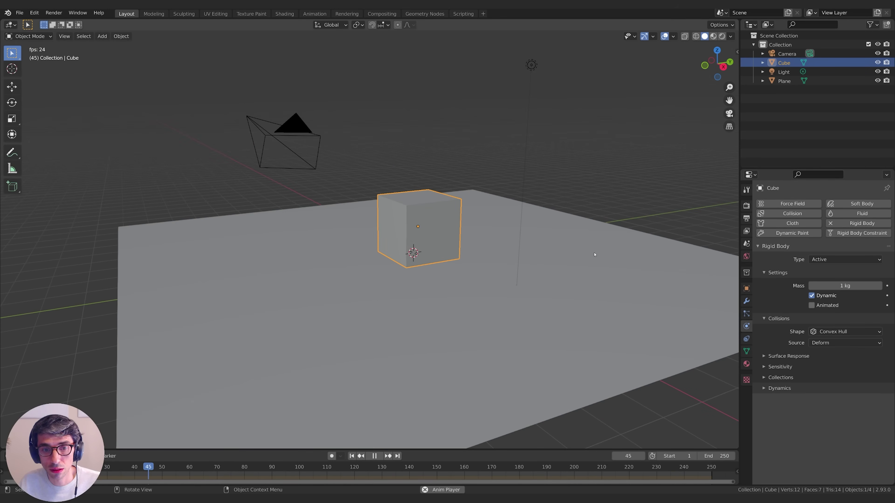
pyautogui.press('space')
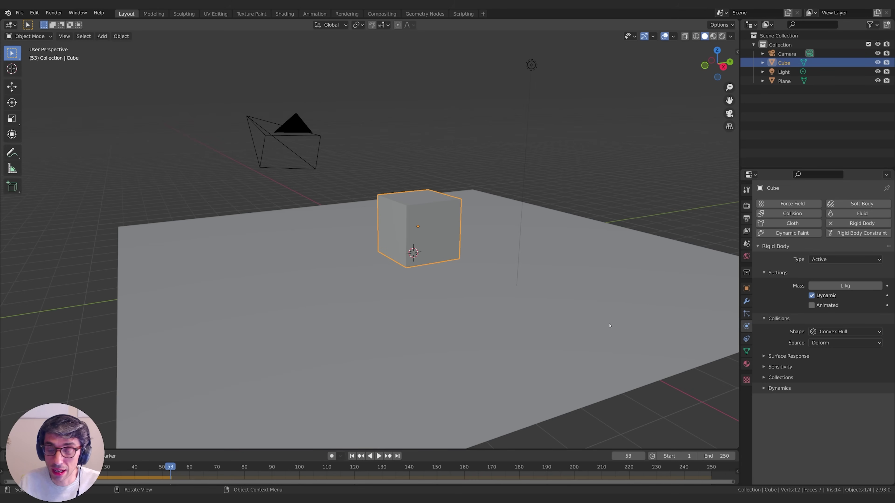
# Step: Return to the first frame and rotate the raised cube to a tilted angle
pyautogui.hotkey('shift', 'Left')
pyautogui.keyDown('shift'); pyautogui.moveTo(529, 296); pyautogui.dragTo(518, 282, button='middle'); pyautogui.keyUp('shift')
pyautogui.press('r')
pyautogui.click(432, 226)
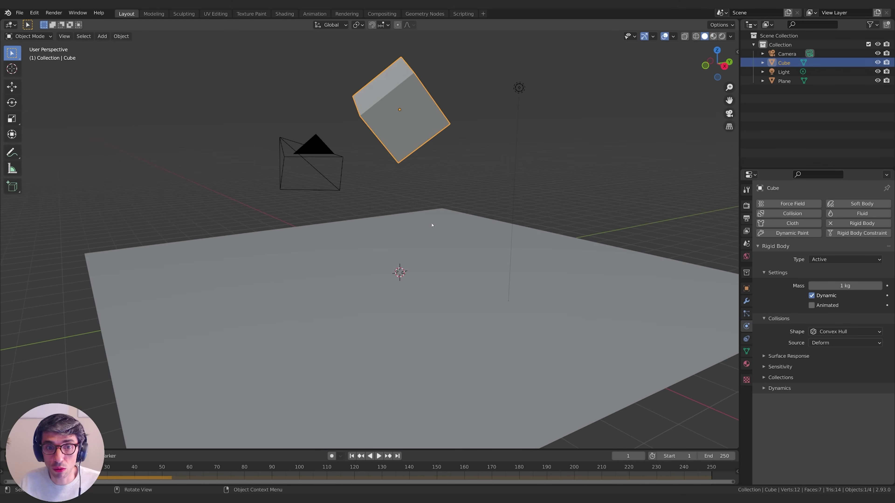
# Step: Play the simulation of the tilted cube dropping onto the plane, and stop it once the cube settles
pyautogui.moveTo(432, 225); pyautogui.dragTo(533, 256, button='middle')
pyautogui.press('space')
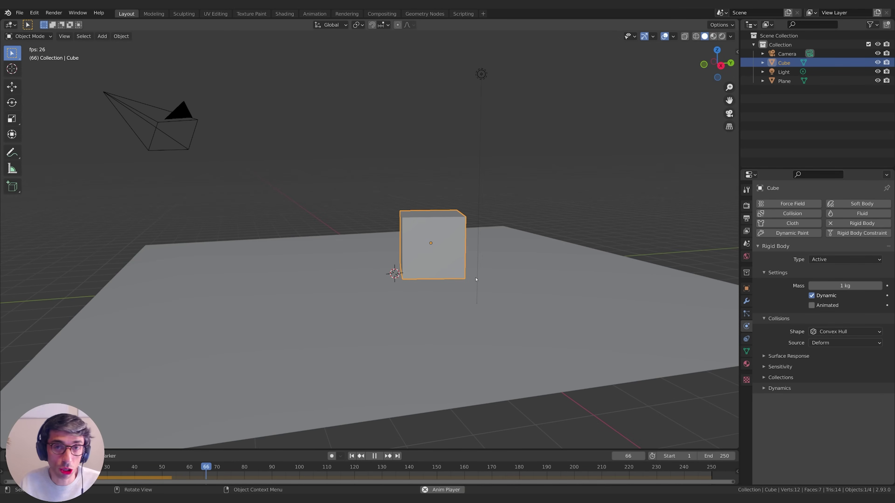
pyautogui.moveTo(476, 279); pyautogui.dragTo(497, 304, button='middle')
pyautogui.press('space')
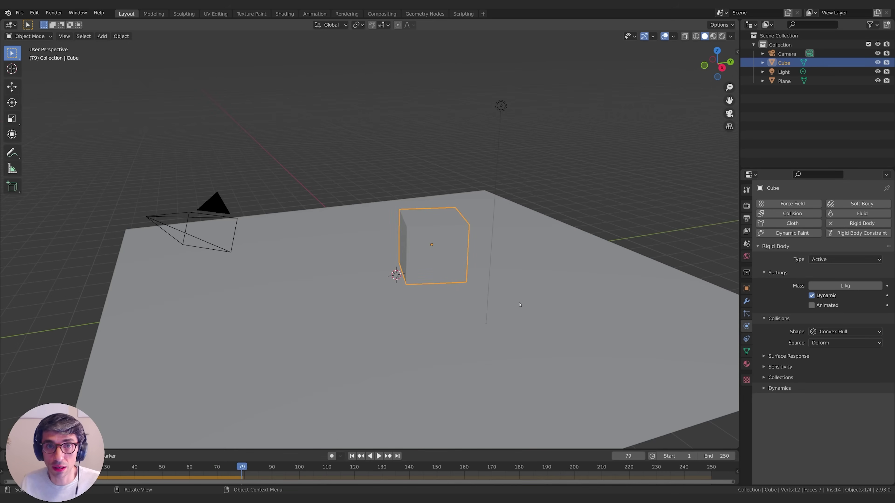
# Step: Return to the first frame and duplicate the tilted cube three times above the plane, varying the copies' positions, rotations and sizes
pyautogui.hotkey('shift', 'Left')
pyautogui.moveTo(519, 305); pyautogui.dragTo(502, 321, button='middle')
pyautogui.hotkey('shift', 'd')
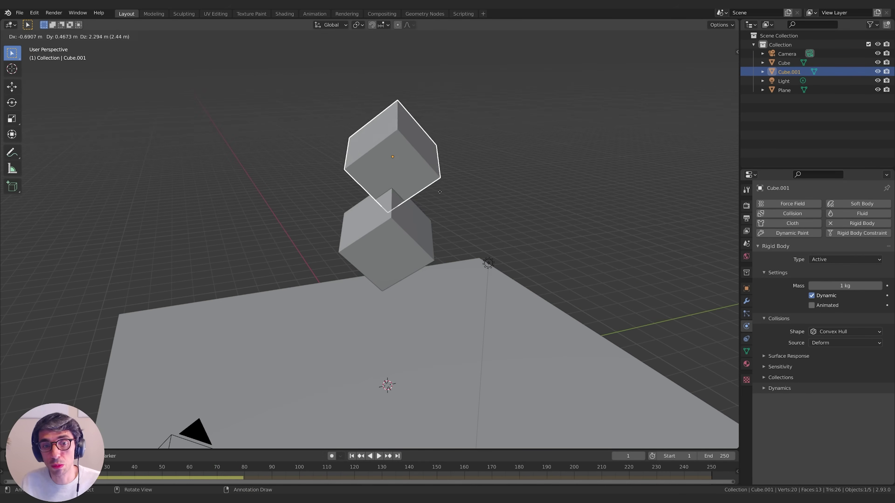
pyautogui.click(414, 193)
pyautogui.hotkey('shift', 'd')
pyautogui.click(495, 150)
pyautogui.moveTo(496, 150); pyautogui.dragTo(449, 168, button='middle')
pyautogui.press('g')
pyautogui.click(464, 161)
pyautogui.press('r')
pyautogui.click(438, 200)
pyautogui.moveTo(438, 200); pyautogui.dragTo(487, 202, button='middle')
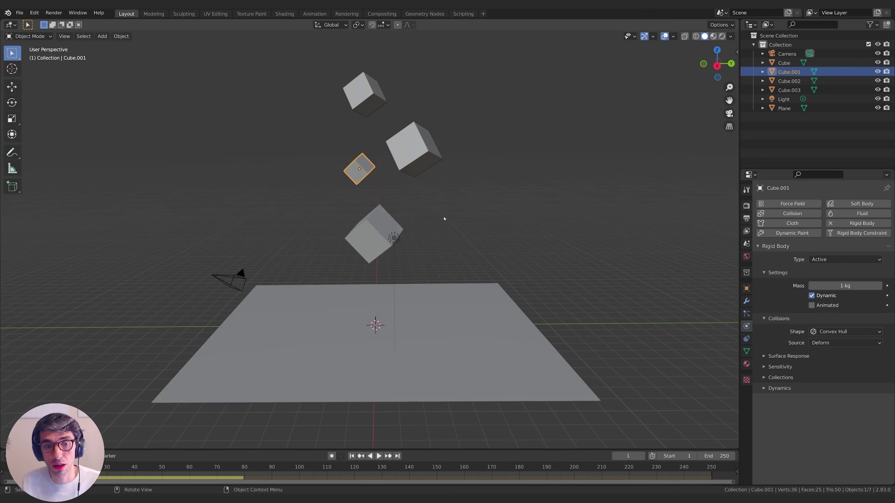
pyautogui.moveTo(444, 219); pyautogui.dragTo(508, 276, button='middle')
# Step: Play the simulation with all four cubes and examine how they land on the plane
pyautogui.press('space')
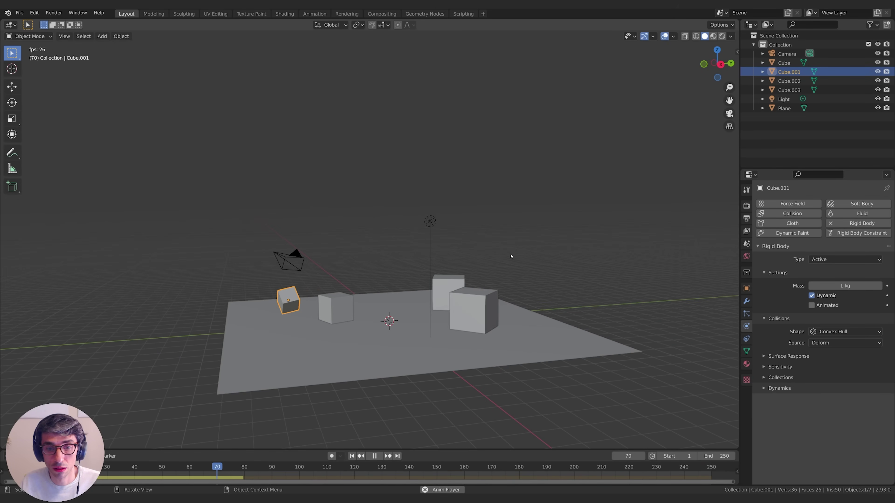
pyautogui.press('space')
pyautogui.click(517, 251)
pyautogui.scroll(4, 512, 258)
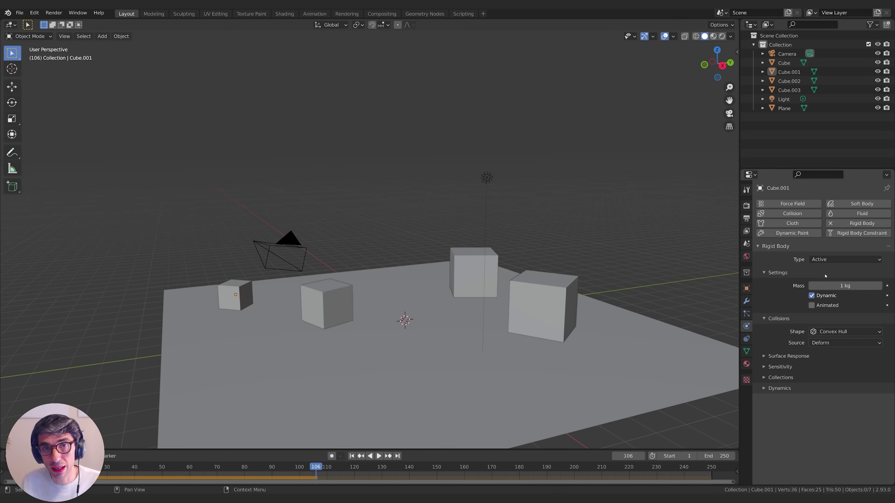
pyautogui.moveTo(530, 277); pyautogui.dragTo(540, 281, button='middle')
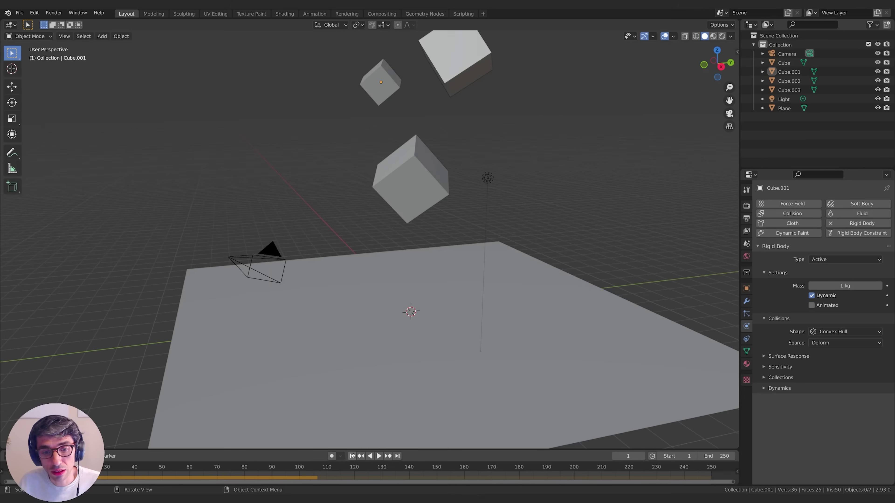
pyautogui.moveTo(480, 204); pyautogui.dragTo(479, 210, button='middle')
# Step: Return to the first frame and delete all four cubes
pyautogui.scroll(-2, 479, 210)
pyautogui.keyDown('shift'); pyautogui.click(413, 199); pyautogui.keyUp('shift')
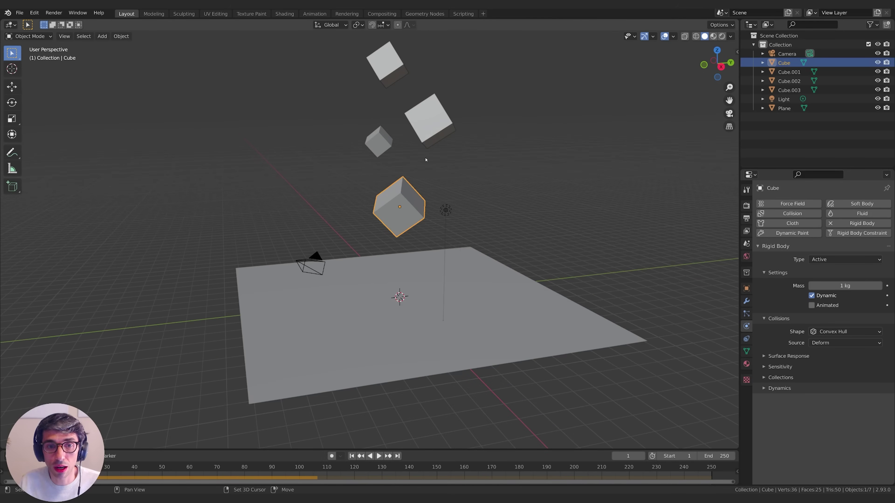
pyautogui.keyDown('shift'); pyautogui.click(428, 118); pyautogui.keyUp('shift')
pyautogui.keyDown('shift'); pyautogui.click(378, 141); pyautogui.keyUp('shift')
pyautogui.keyDown('shift'); pyautogui.click(385, 62); pyautogui.keyUp('shift')
pyautogui.press('Delete')
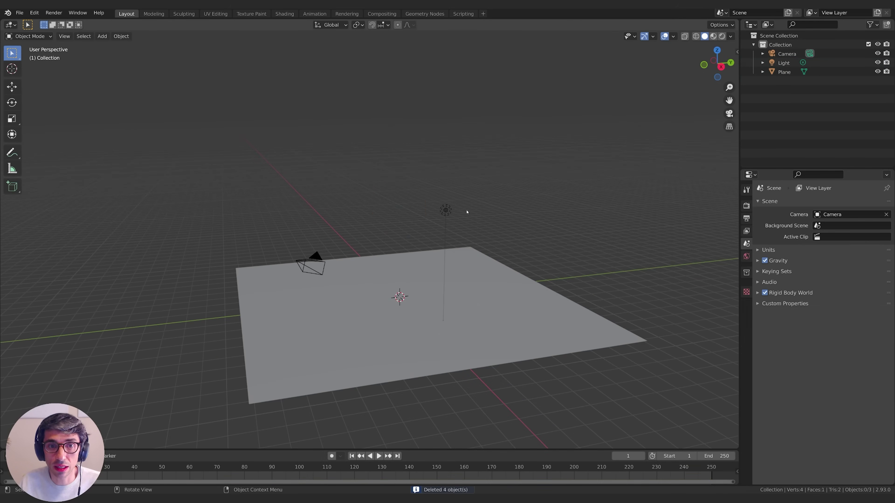
# Step: Add a Monkey mesh and move it up above the plane
pyautogui.moveTo(467, 212); pyautogui.dragTo(419, 229, button='middle')
pyautogui.hotkey('shift', 'a')
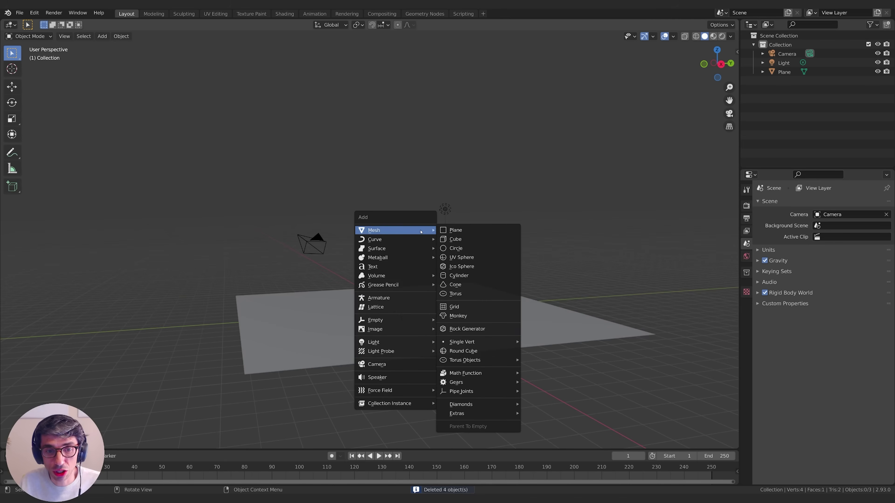
pyautogui.click(465, 316)
pyautogui.keyDown('shift'); pyautogui.moveTo(484, 268); pyautogui.dragTo(492, 260, button='middle'); pyautogui.keyUp('shift')
pyautogui.press('g')
pyautogui.click(507, 140)
# Step: Delete the light and the camera from the scene
pyautogui.click(454, 202)
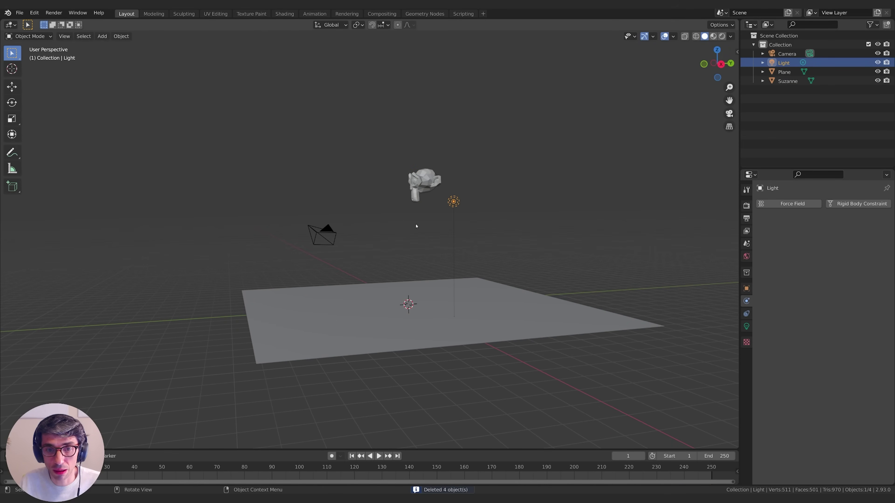
pyautogui.keyDown('shift'); pyautogui.click(328, 231); pyautogui.keyUp('shift')
pyautogui.press('Delete')
# Step: Scale up the monkey head hanging above the plane
pyautogui.scroll(2, 462, 240)
pyautogui.moveTo(389, 232); pyautogui.dragTo(407, 220, button='middle')
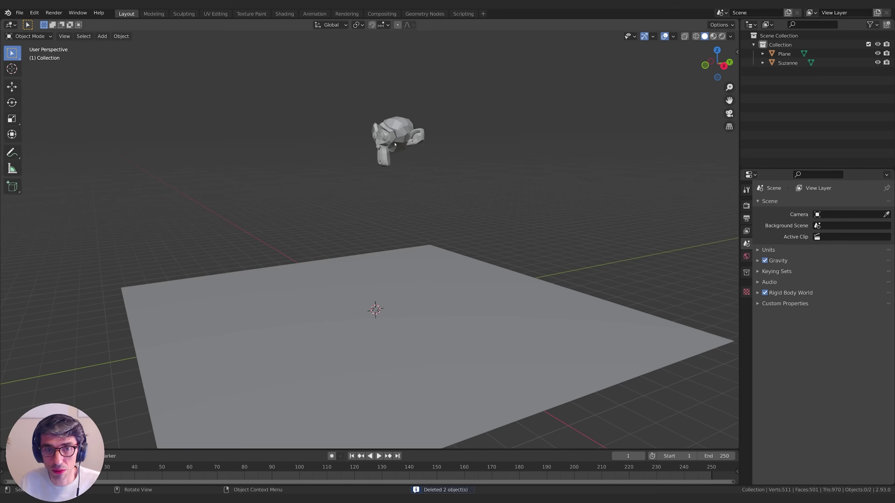
pyautogui.click(395, 144)
pyautogui.press('s')
pyautogui.click(422, 170)
pyautogui.moveTo(422, 170); pyautogui.dragTo(437, 197, button='middle')
pyautogui.press('s')
pyautogui.click(418, 168)
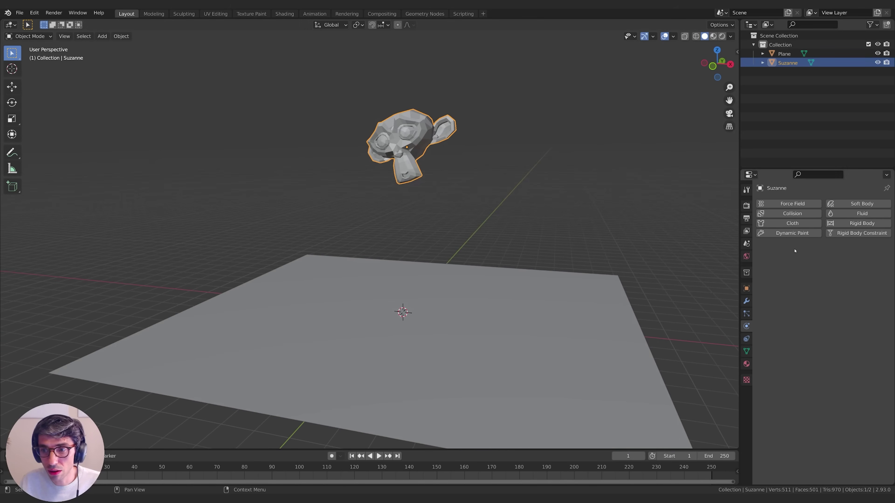
# Step: Enable Rigid Body on the monkey head and play the simulation of its fall onto the plane
pyautogui.click(844, 223)
pyautogui.moveTo(542, 197); pyautogui.dragTo(462, 248, button='middle')
pyautogui.press('space')
pyautogui.scroll(3, 522, 280)
pyautogui.moveTo(523, 282); pyautogui.dragTo(505, 258, button='middle')
pyautogui.press('space')
pyautogui.keyDown('shift'); pyautogui.moveTo(578, 292); pyautogui.dragTo(528, 326, button='middle'); pyautogui.keyUp('shift')
pyautogui.scroll(-3, 527, 326)
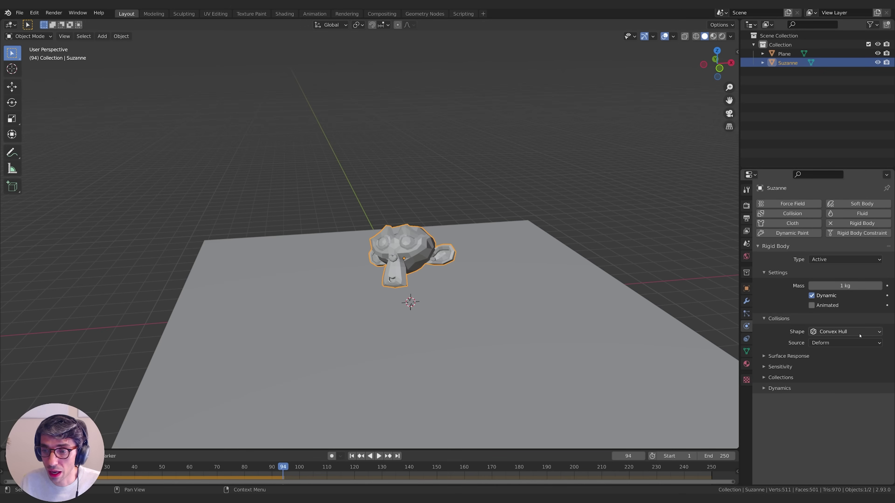
# Step: Set the monkey head's rigid body collision shape to Box
pyautogui.click(832, 334)
pyautogui.click(872, 329)
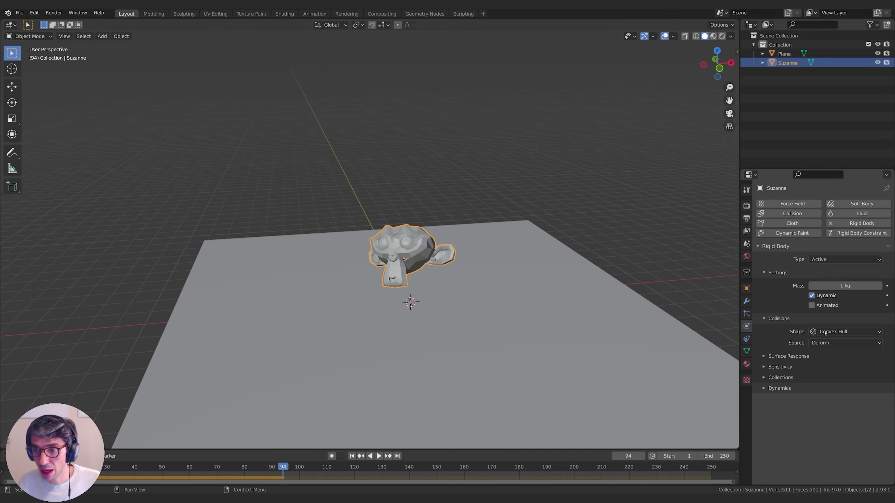
pyautogui.click(840, 333)
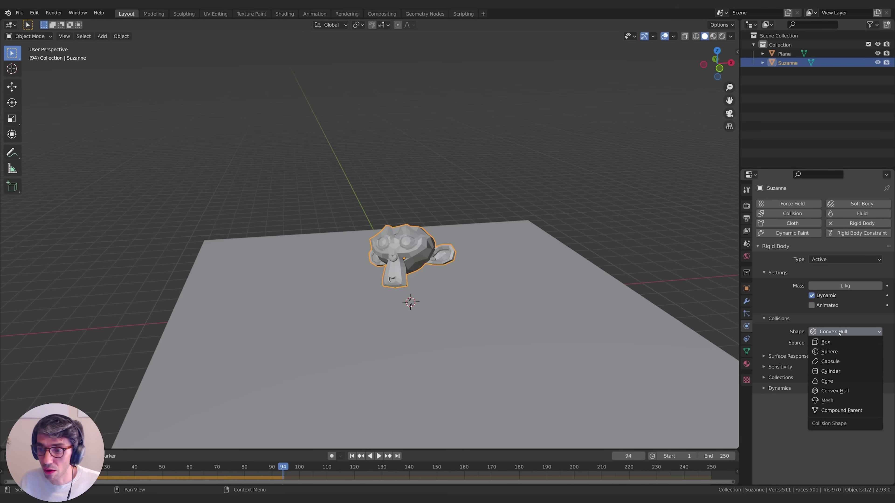
pyautogui.click(827, 342)
# Step: Replay the simulation from the first frame and examine how the monkey head rests on its box-shaped collision bounds
pyautogui.moveTo(493, 310); pyautogui.dragTo(422, 297, button='middle')
pyautogui.click(351, 456)
pyautogui.press('space')
pyautogui.press('space')
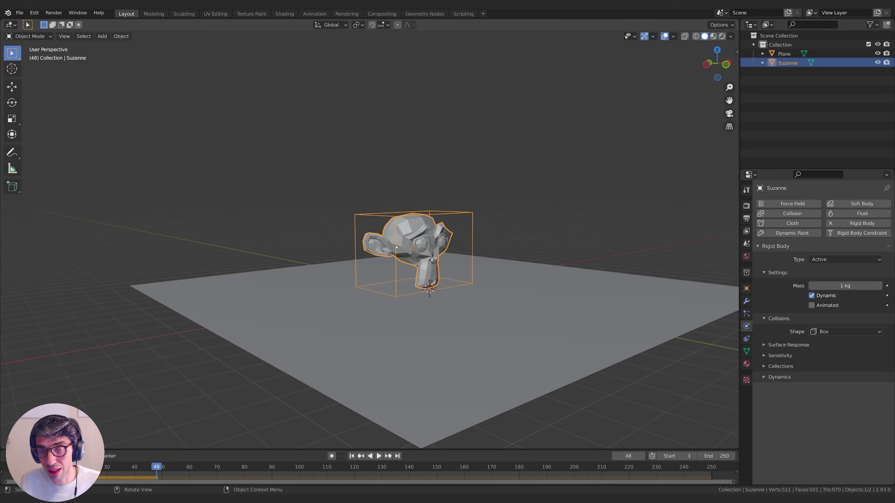
pyautogui.moveTo(397, 247); pyautogui.dragTo(487, 252, button='middle')
# Step: Set the monkey head's rigid body collision shape to Capsule
pyautogui.click(839, 332)
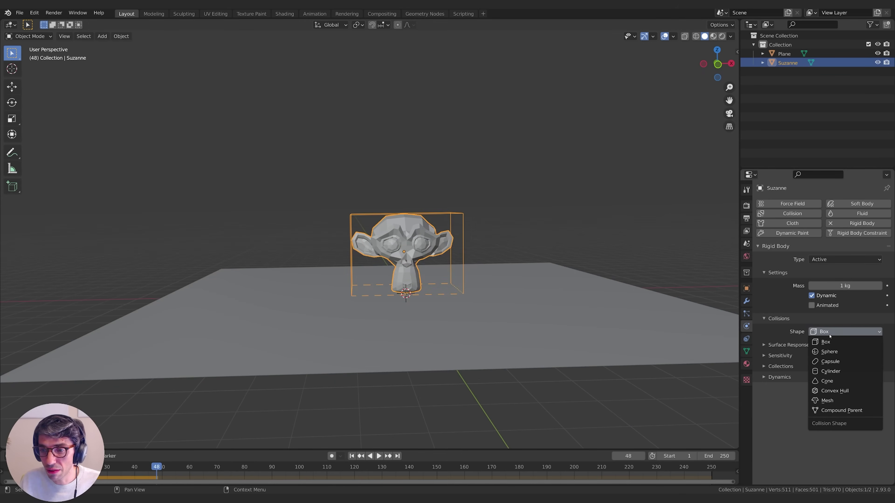
pyautogui.click(826, 362)
pyautogui.moveTo(630, 304); pyautogui.dragTo(440, 404, button='middle')
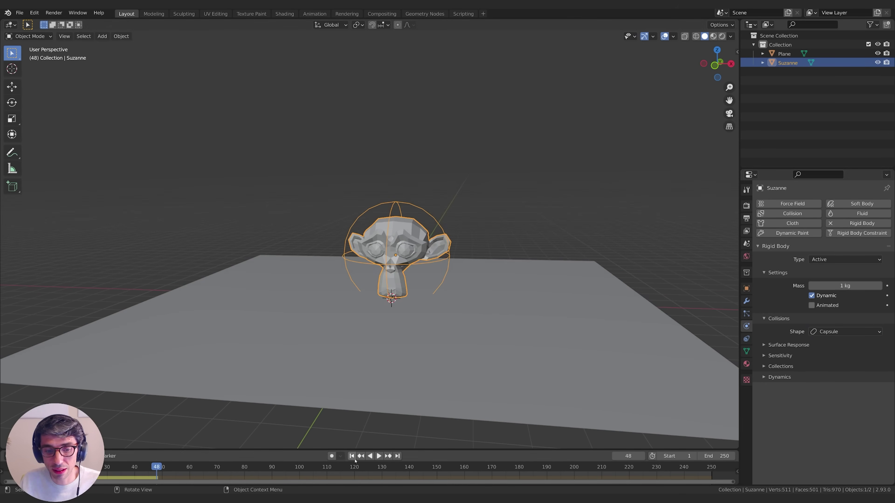
# Step: Replay the simulation from the first frame and examine how the monkey head lands on its capsule-shaped collision bounds
pyautogui.hotkey('shift', 'Left')
pyautogui.press('space')
pyautogui.moveTo(530, 310); pyautogui.dragTo(356, 283, button='middle')
pyautogui.press('space')
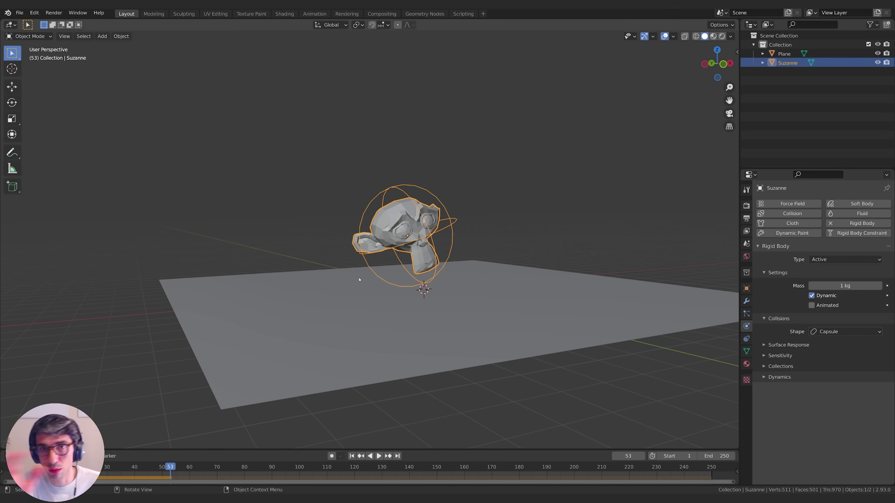
# Step: Set the monkey head's rigid body collision shape to Convex Hull
pyautogui.click(854, 333)
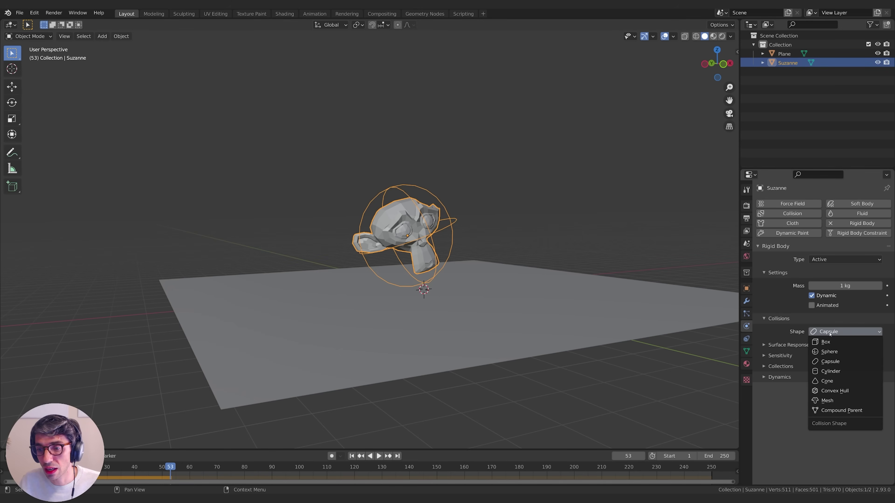
pyautogui.click(835, 391)
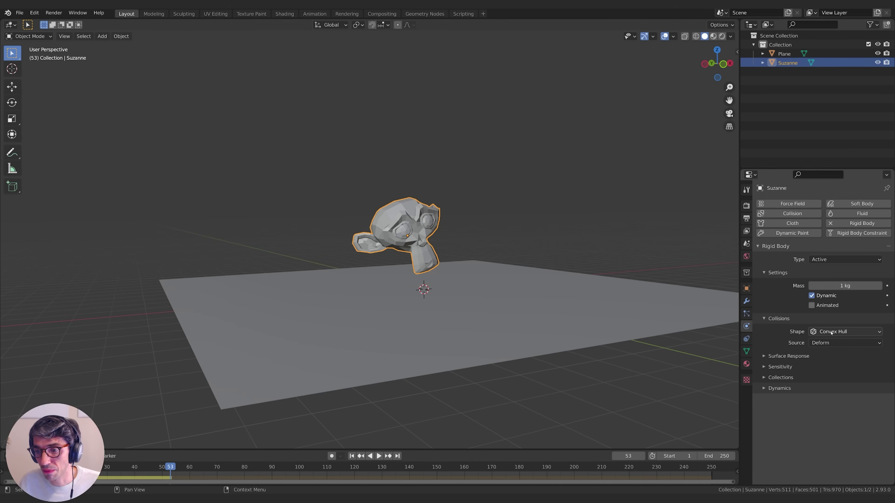
pyautogui.moveTo(632, 340); pyautogui.dragTo(446, 328, button='middle')
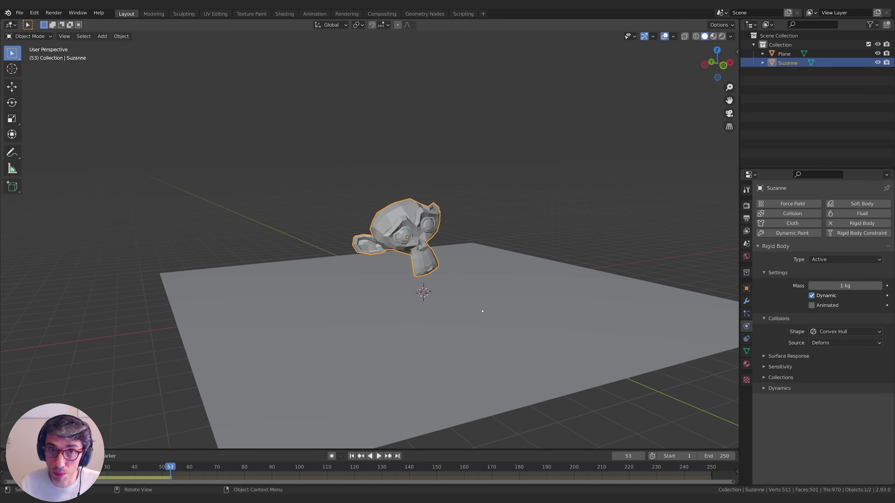
# Step: Set the monkey head's rigid body collision shape to Mesh
pyautogui.click(844, 332)
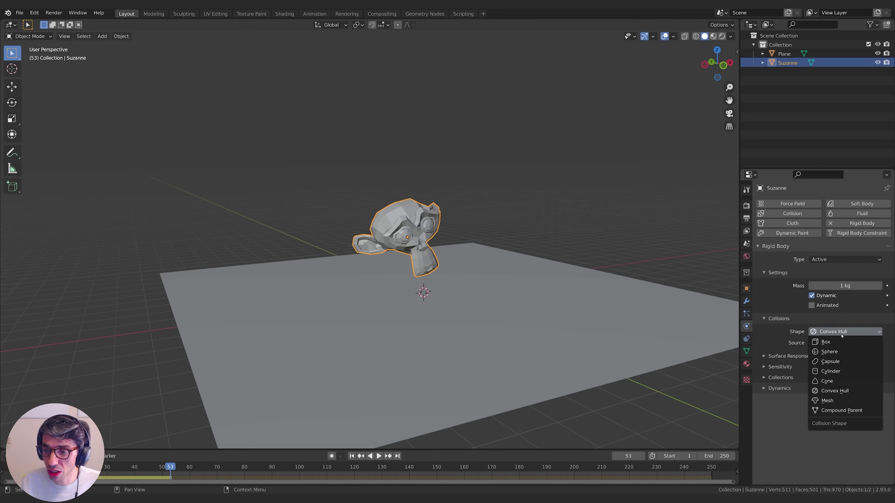
pyautogui.click(828, 401)
pyautogui.moveTo(422, 293); pyautogui.dragTo(430, 277, button='middle')
pyautogui.moveTo(500, 201); pyautogui.dragTo(487, 287, button='middle')
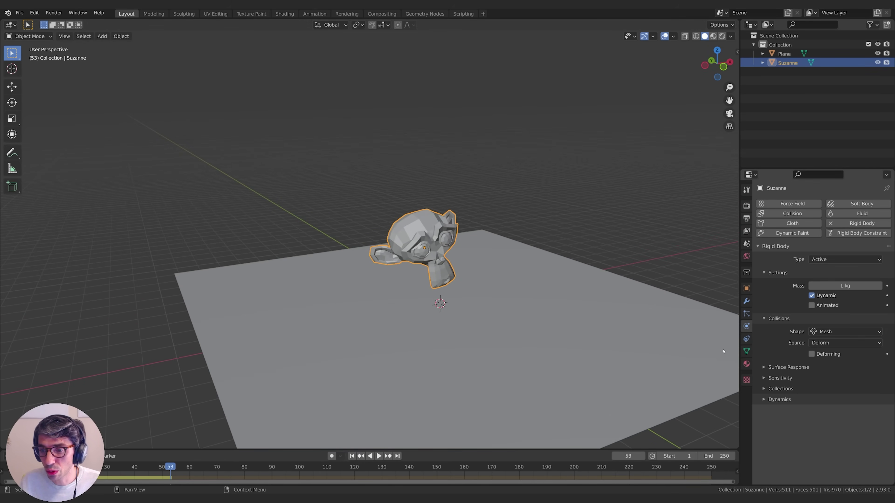
# Step: Add a Subdivision Surface modifier to the monkey head with a viewport level of 2
pyautogui.click(746, 301)
pyautogui.moveTo(726, 275); pyautogui.dragTo(714, 230, button='middle')
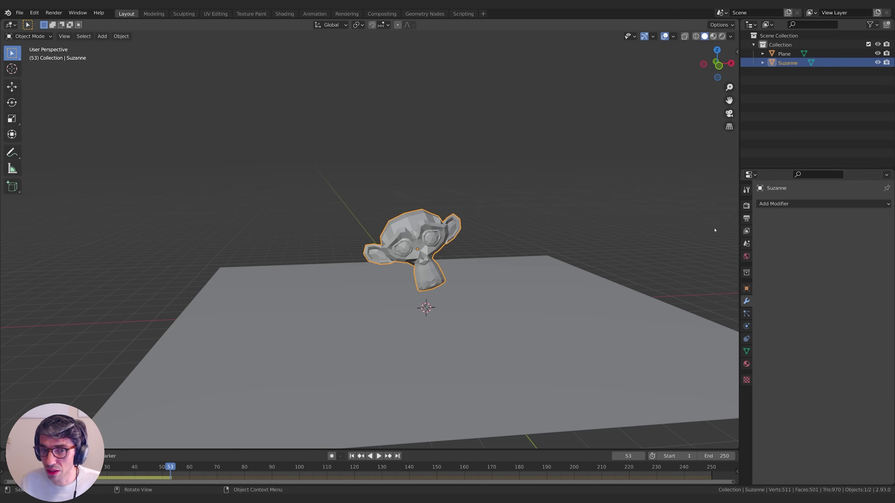
pyautogui.click(772, 203)
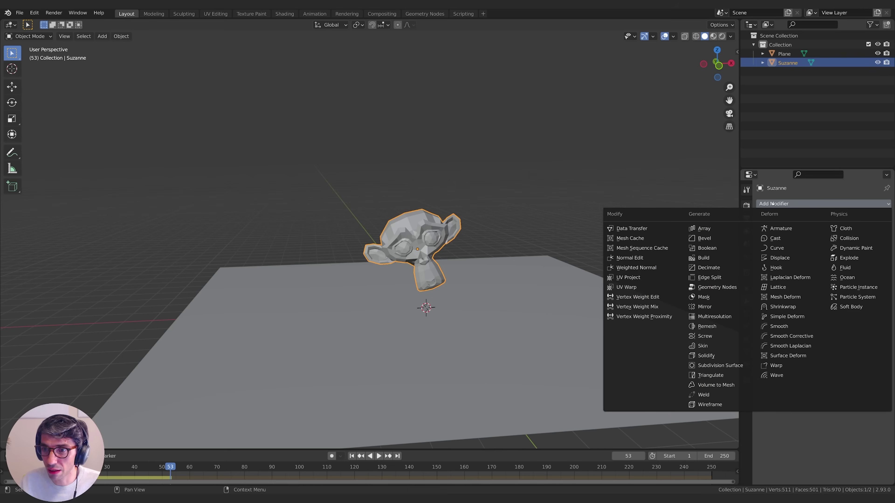
pyautogui.click(721, 366)
pyautogui.click(877, 242)
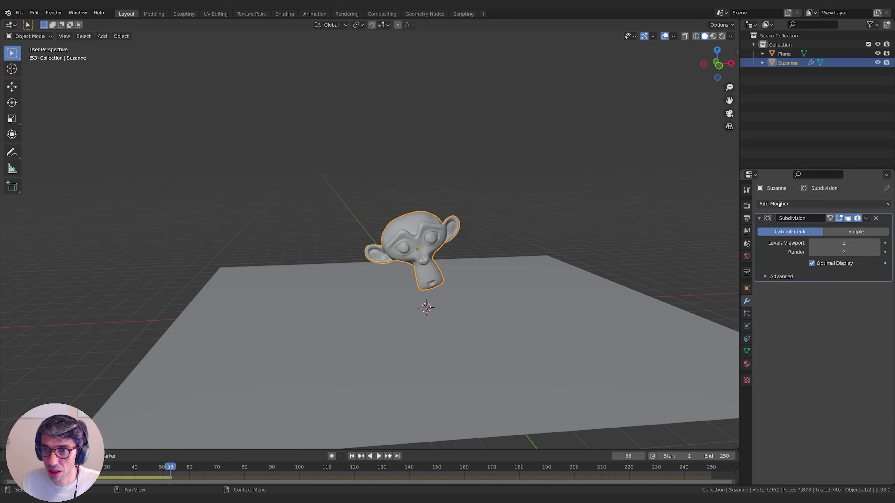
# Step: Add a Displace modifier to the monkey head and give it a new texture of type Clouds
pyautogui.click(811, 204)
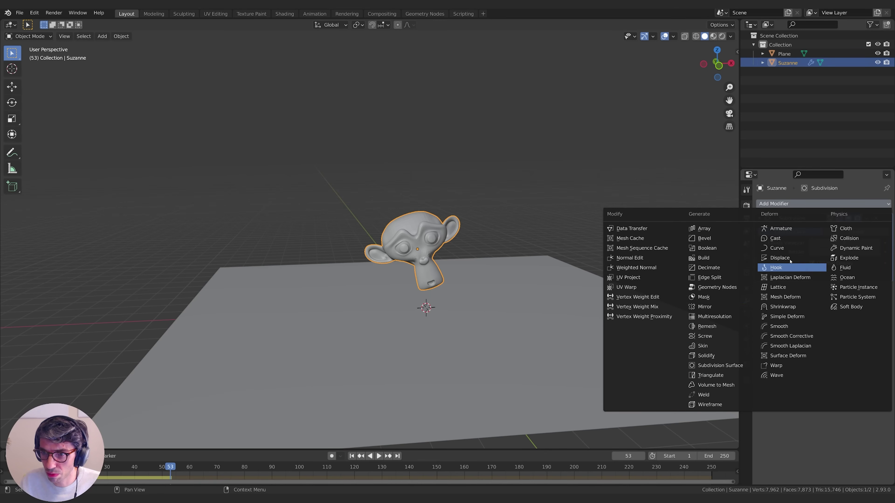
pyautogui.click(779, 258)
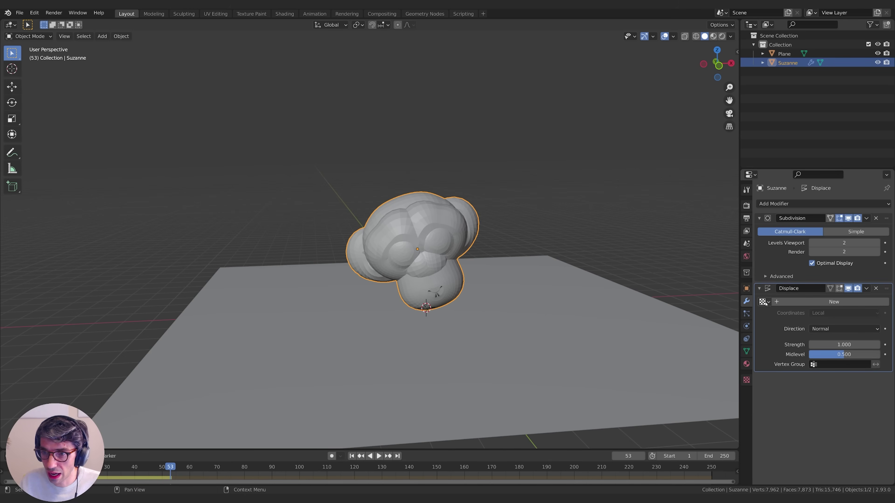
pyautogui.click(813, 302)
pyautogui.click(885, 302)
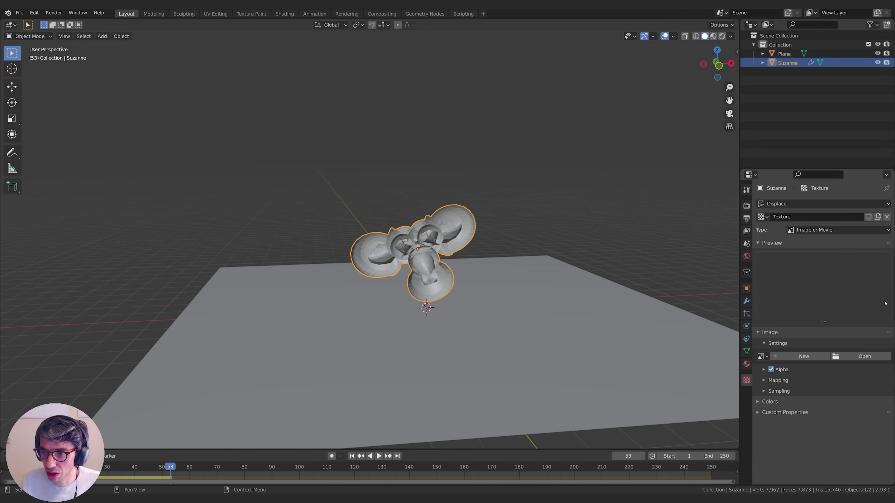
pyautogui.click(822, 230)
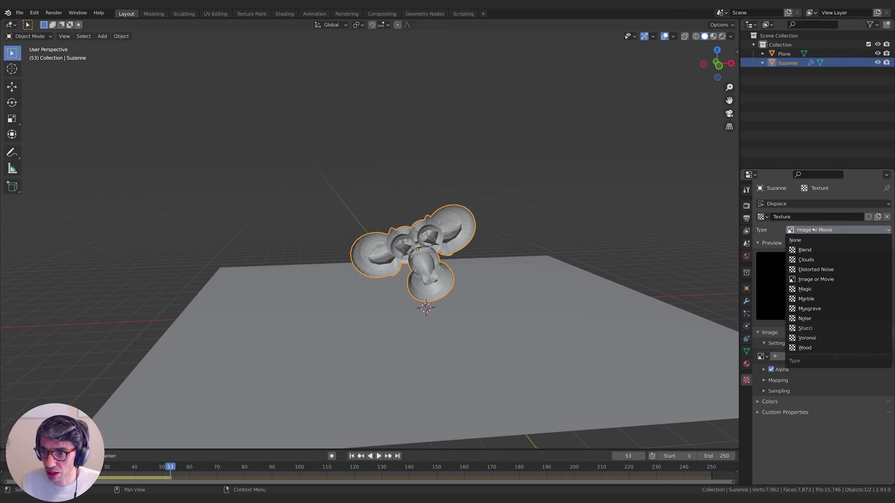
pyautogui.click(810, 259)
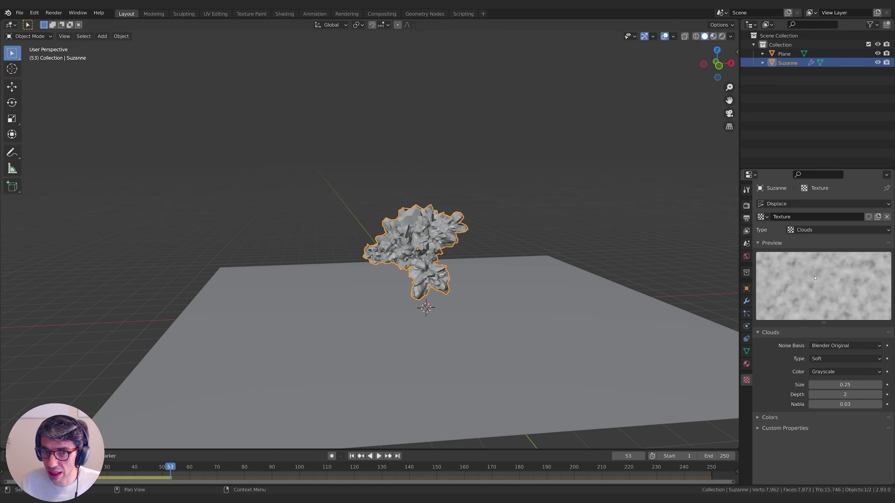
# Step: Set the Displace strength to 1.5 and replay the simulation from the first frame to inspect the landing on the plane
pyautogui.click(746, 301)
pyautogui.moveTo(845, 344)
pyautogui.mouseDown()
pyautogui.moveTo(791, 345)
pyautogui.moveTo(852, 345)
pyautogui.mouseUp()
pyautogui.moveTo(535, 320); pyautogui.dragTo(499, 308, button='middle')
pyautogui.click(352, 456)
pyautogui.press('space')
pyautogui.moveTo(417, 367); pyautogui.dragTo(524, 336, button='middle')
pyautogui.press('space')
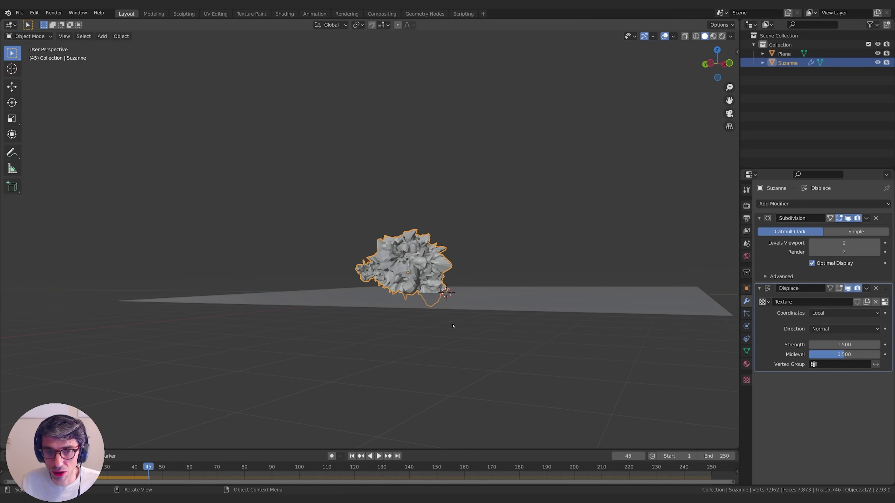
pyautogui.moveTo(452, 323); pyautogui.dragTo(377, 450, button='middle')
# Step: Replay the simulation with the monkey head's modifiers hidden in the viewport, and show them again to compare the contact with the plane
pyautogui.click(352, 456)
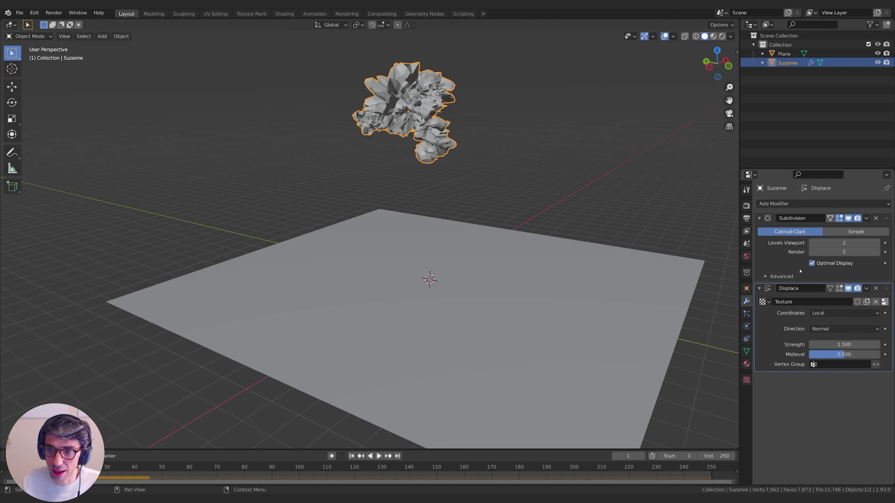
pyautogui.moveTo(504, 247)
pyautogui.mouseDown(button='middle')
pyautogui.moveTo(504, 220)
pyautogui.moveTo(528, 222)
pyautogui.moveTo(518, 244)
pyautogui.mouseUp(button='middle')
pyautogui.click(848, 219)
pyautogui.click(848, 288)
pyautogui.press('space')
pyautogui.press('space')
pyautogui.click(848, 218)
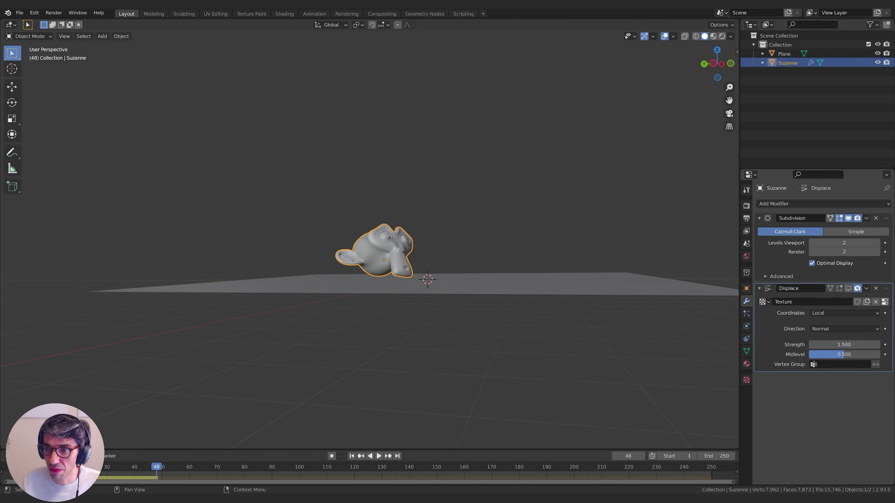
pyautogui.click(848, 288)
pyautogui.moveTo(719, 314); pyautogui.dragTo(721, 321, button='middle')
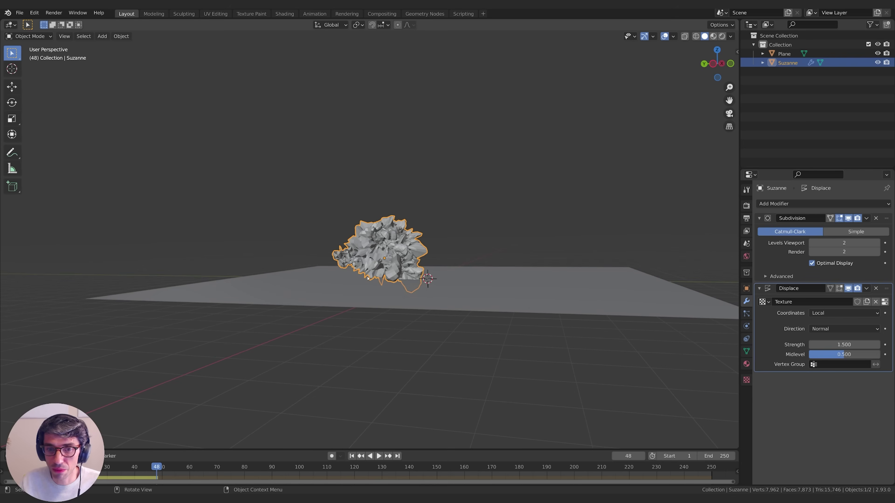
# Step: Set the mesh source of the monkey head's rigid body collision to Final
pyautogui.click(746, 326)
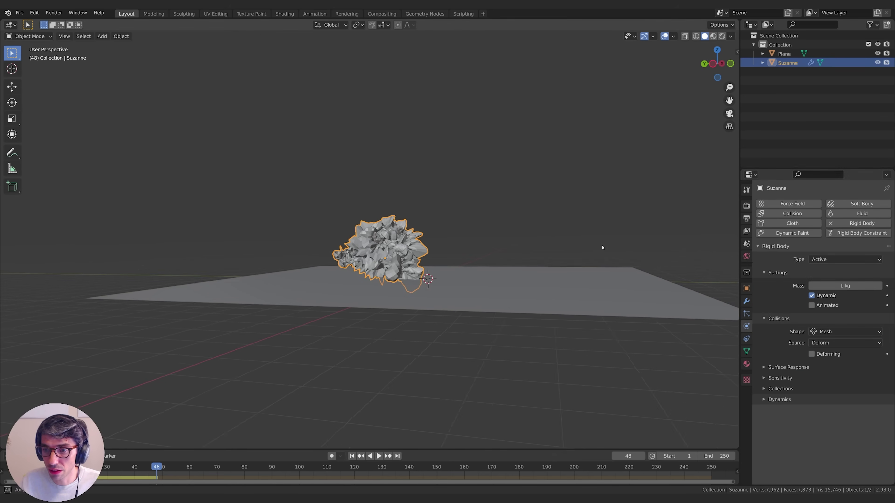
pyautogui.moveTo(601, 249); pyautogui.dragTo(752, 287, button='middle')
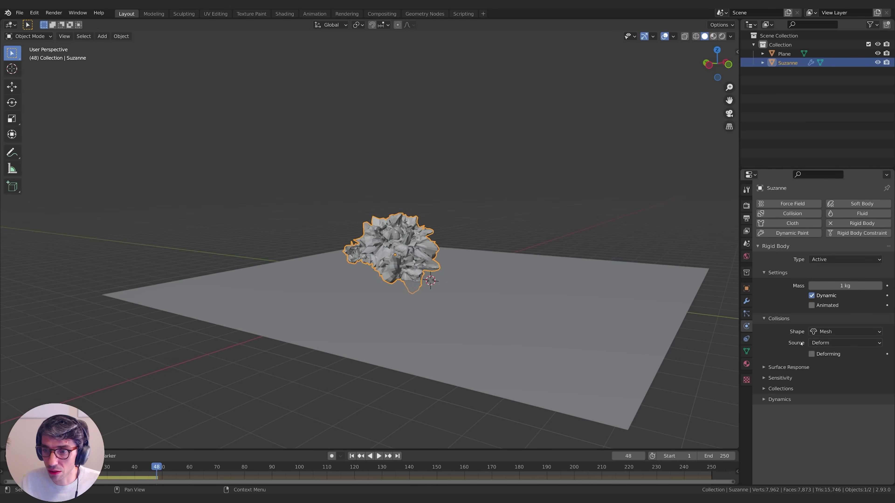
pyautogui.click(826, 344)
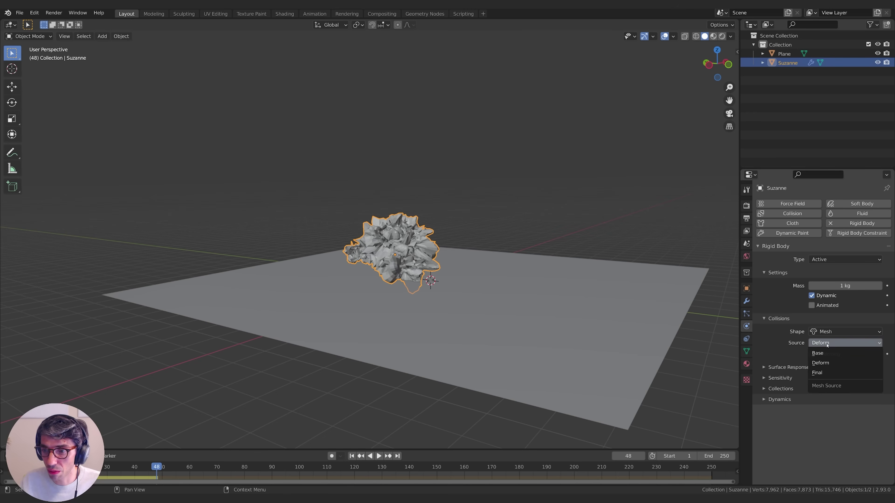
pyautogui.click(818, 373)
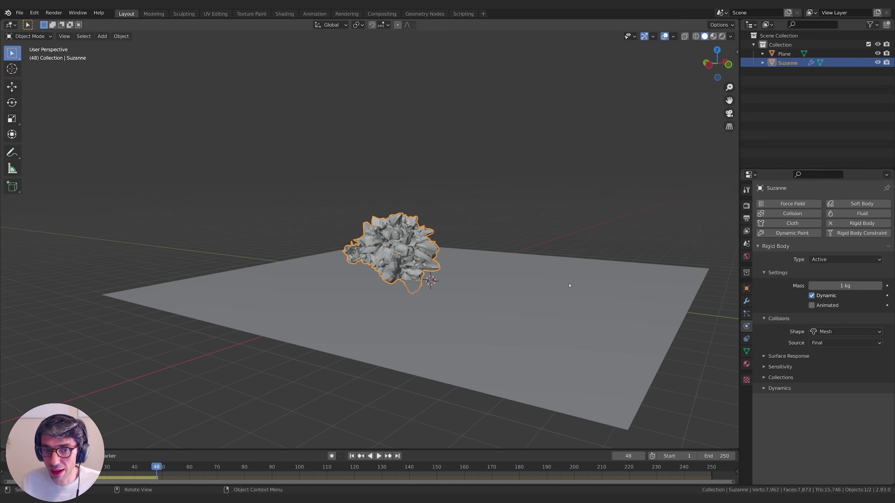
# Step: Replay the simulation from the first frame and examine how the displaced monkey head rests on the plane
pyautogui.click(351, 458)
pyautogui.press('space')
pyautogui.moveTo(538, 293); pyautogui.dragTo(565, 196, button='middle')
pyautogui.press('space')
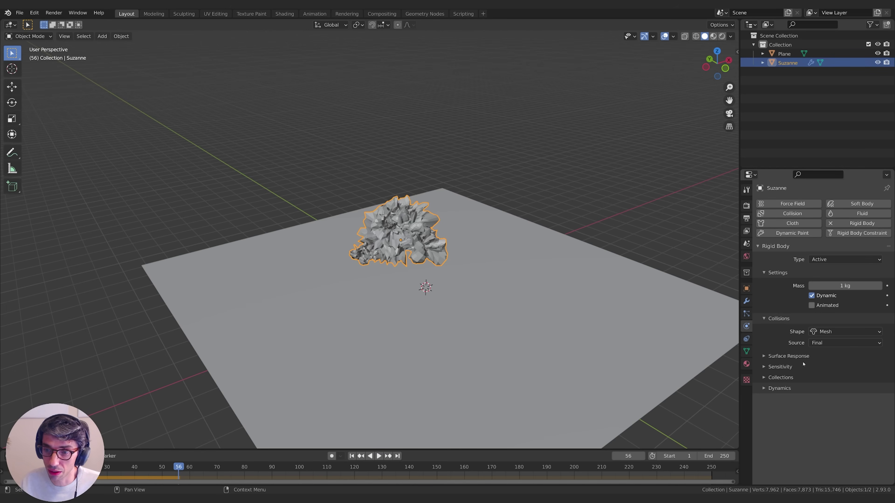
# Step: Expand the Surface Response, Sensitivity, Collections and Dynamics settings of the monkey head's rigid body
pyautogui.click(768, 357)
pyautogui.click(766, 392)
pyautogui.click(766, 418)
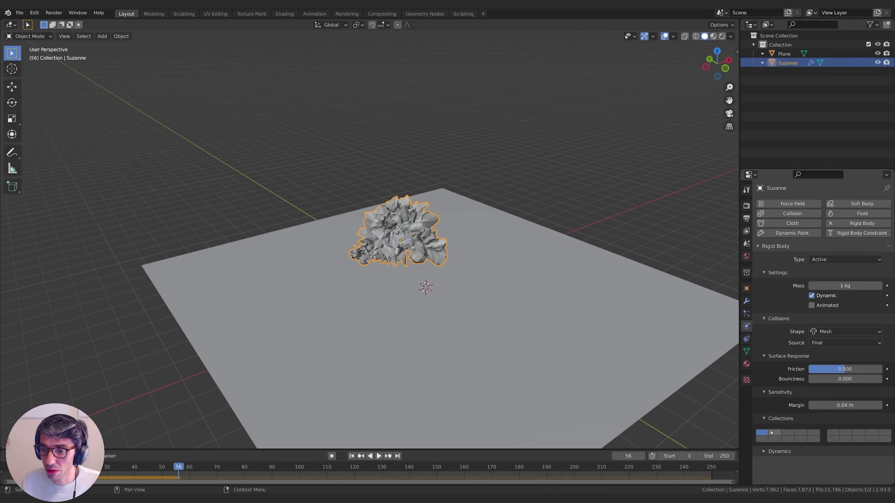
pyautogui.click(775, 454)
pyautogui.keyDown('shift'); pyautogui.moveTo(569, 269); pyautogui.dragTo(518, 261, button='middle'); pyautogui.keyUp('shift')
pyautogui.scroll(-1, 784, 385)
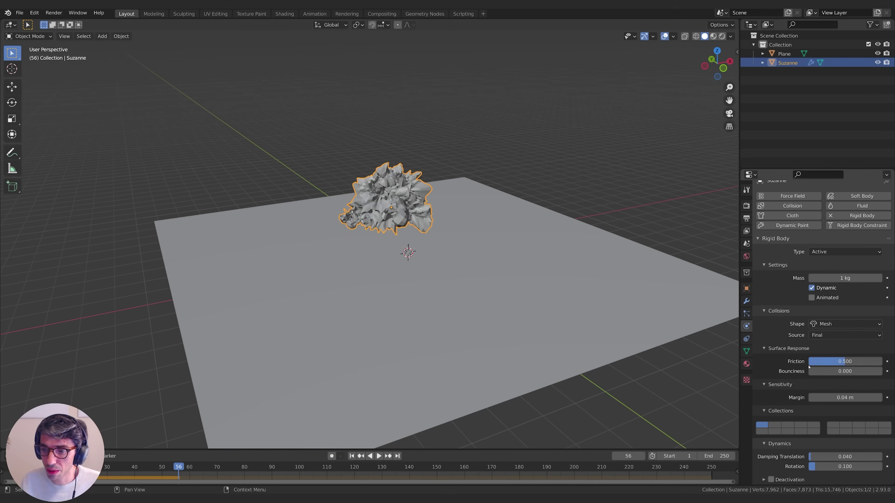
# Step: Set the bounciness to about 0.636 for the monkey head and about 0.696 for the plane
pyautogui.moveTo(513, 216); pyautogui.dragTo(529, 232, button='middle')
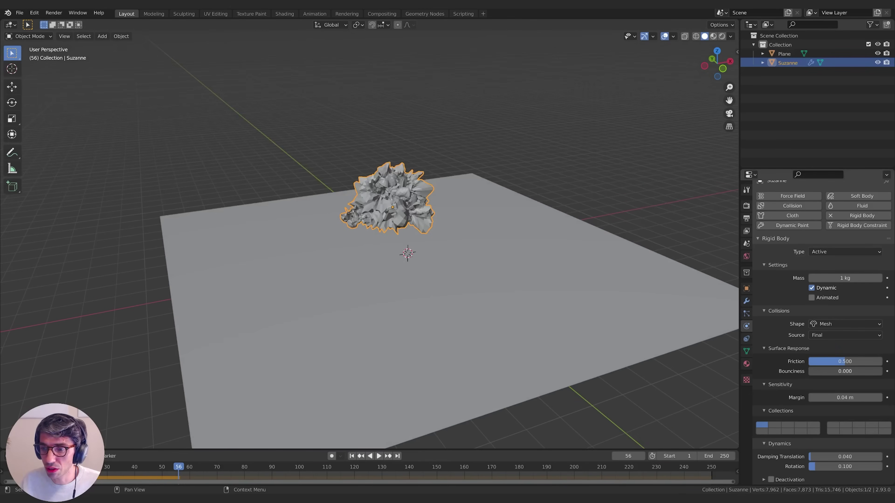
pyautogui.moveTo(831, 372); pyautogui.dragTo(865, 371)
pyautogui.click(475, 314)
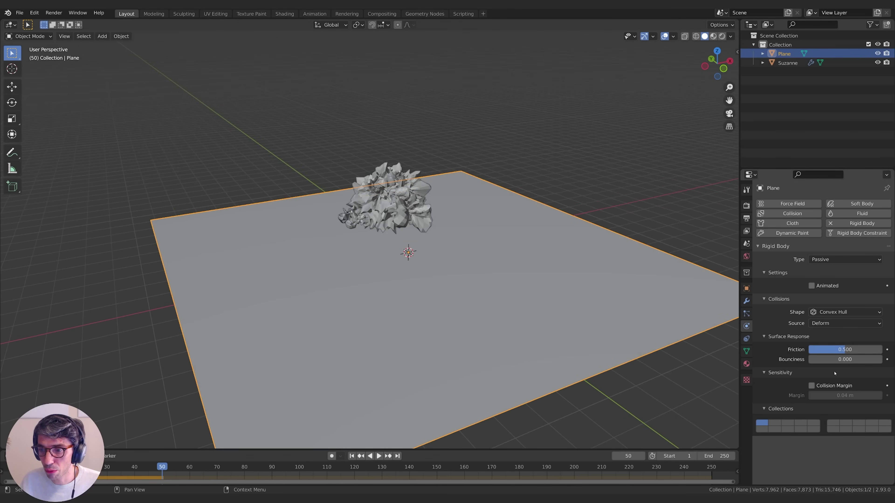
pyautogui.moveTo(458, 242); pyautogui.dragTo(443, 247, button='middle')
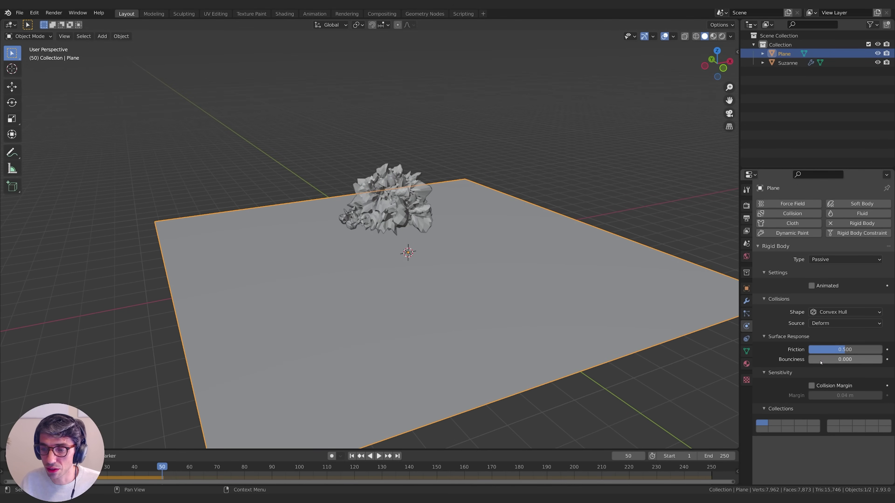
pyautogui.moveTo(822, 359); pyautogui.dragTo(873, 360)
pyautogui.moveTo(478, 245); pyautogui.dragTo(486, 244, button='middle')
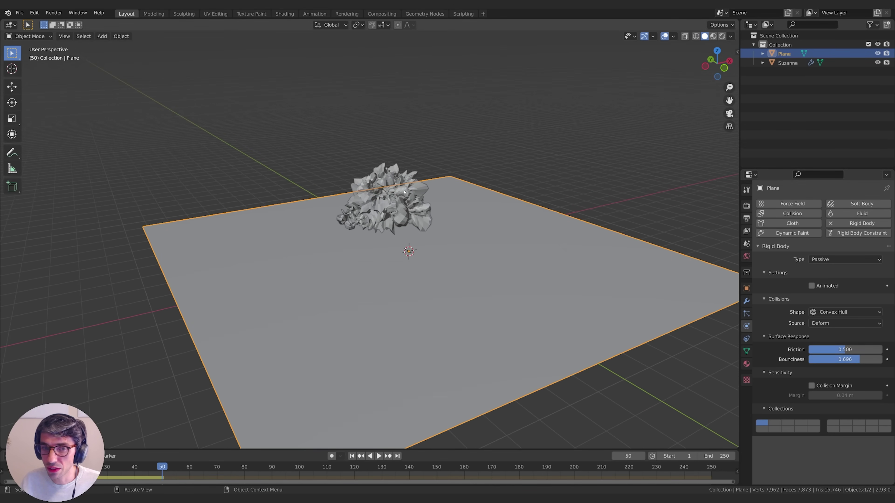
# Step: Remove the Displace and Subdivision modifiers from the monkey head
pyautogui.click(416, 214)
pyautogui.click(746, 302)
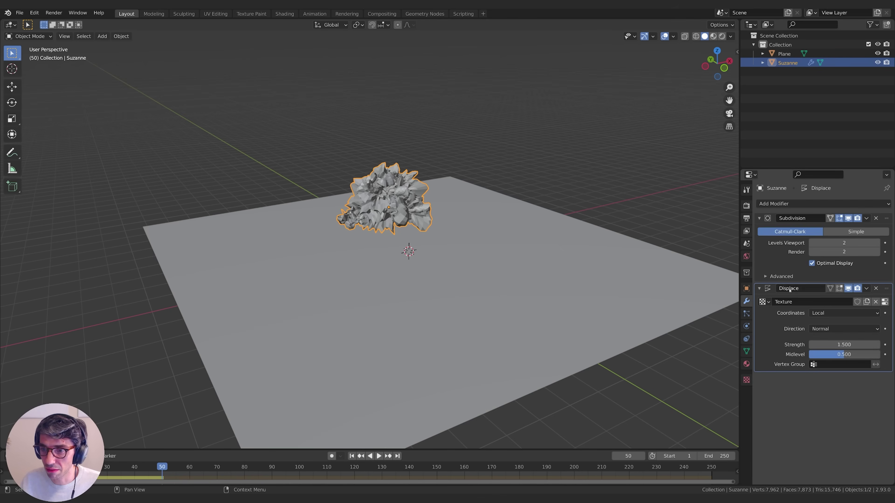
pyautogui.click(876, 288)
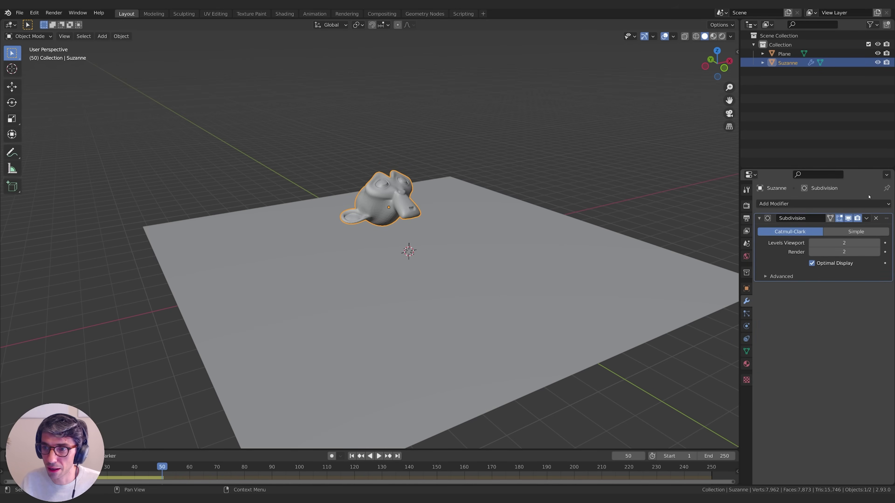
pyautogui.click(876, 218)
# Step: Set the mesh source of the monkey head's rigid body collision to Deform
pyautogui.click(746, 326)
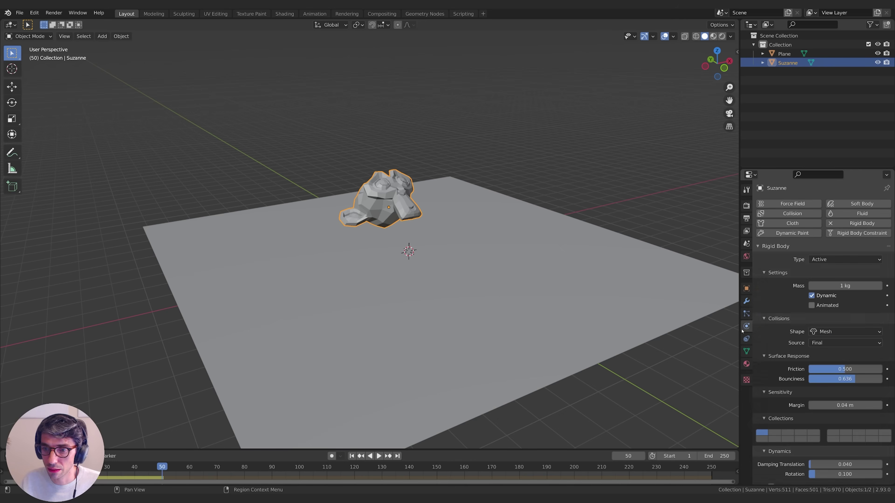
pyautogui.click(746, 339)
pyautogui.click(747, 326)
pyautogui.click(824, 342)
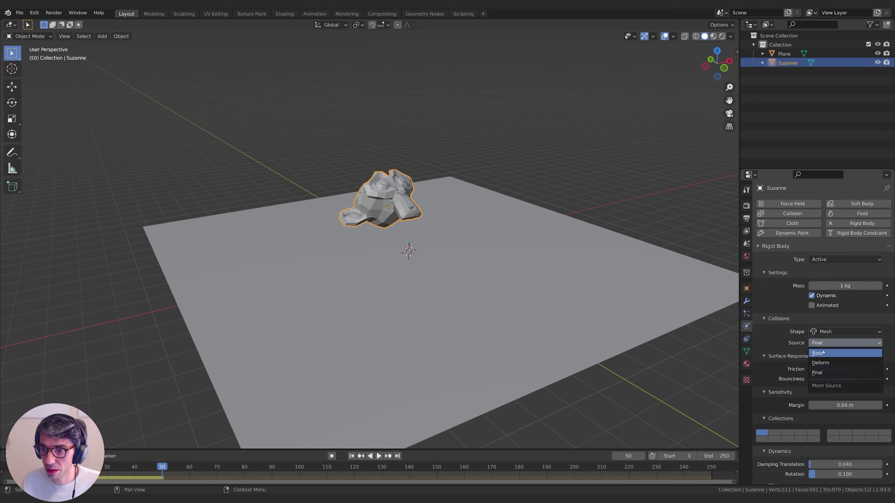
pyautogui.click(821, 363)
# Step: Return to the first frame and set the plane's rigid body bounciness to 3
pyautogui.hotkey('shift', 'Left')
pyautogui.click(553, 255)
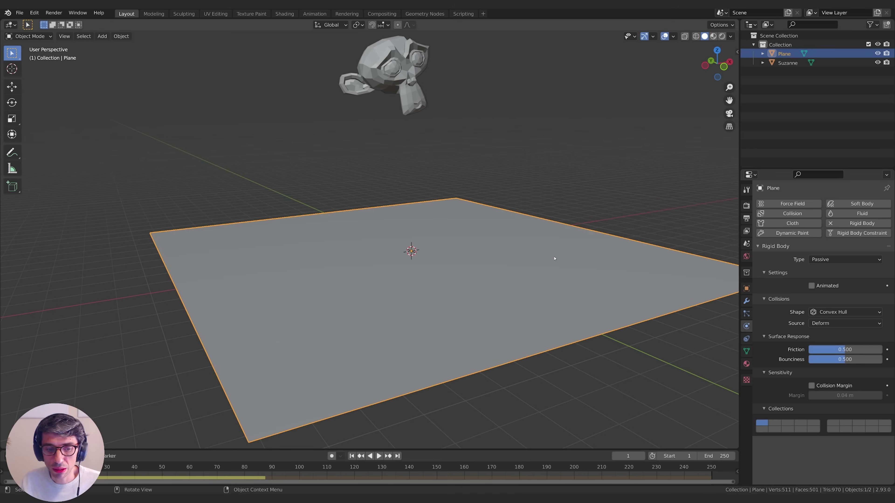
pyautogui.click(838, 359)
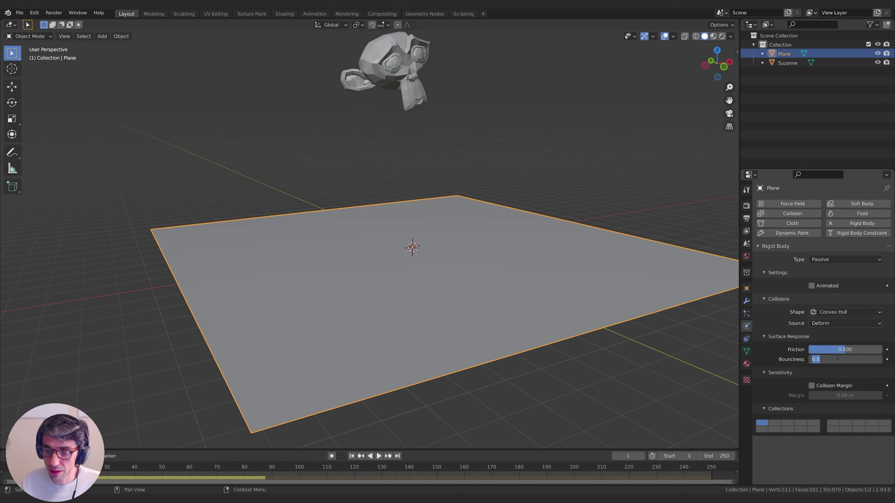
pyautogui.write('3')
pyautogui.press('Return')
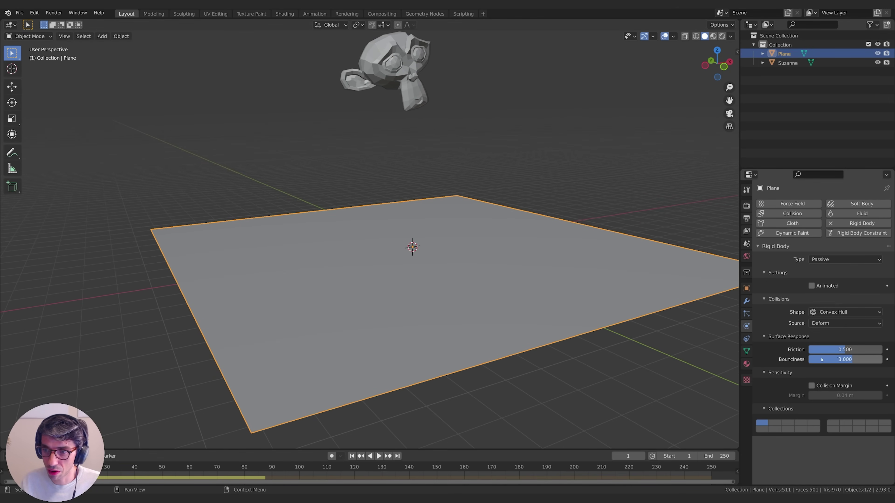
# Step: Play the simulation to check how the monkey head bounces on the plane
pyautogui.moveTo(420, 287); pyautogui.dragTo(471, 290, button='middle')
pyautogui.press('space')
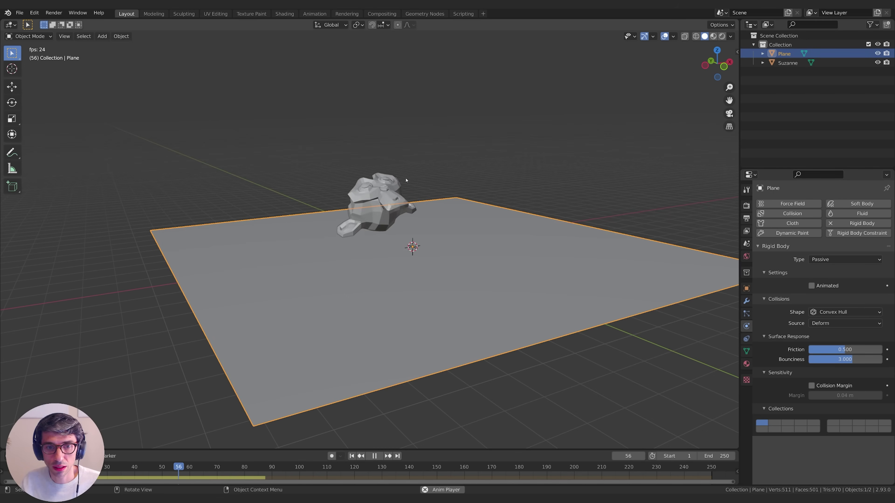
pyautogui.moveTo(490, 296); pyautogui.dragTo(405, 233, button='middle')
pyautogui.press('space')
# Step: Set the bounciness to 2 for the monkey head and 0.95 for the plane, and play the simulation
pyautogui.click(401, 226)
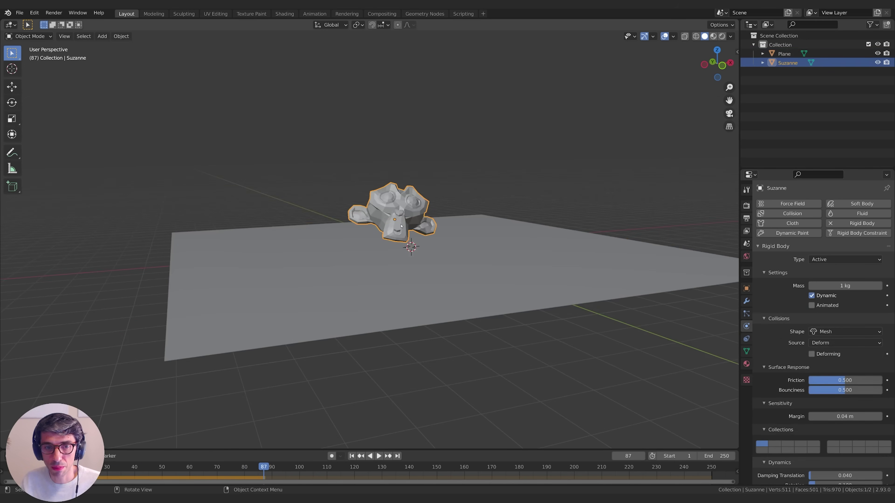
pyautogui.doubleClick(840, 390)
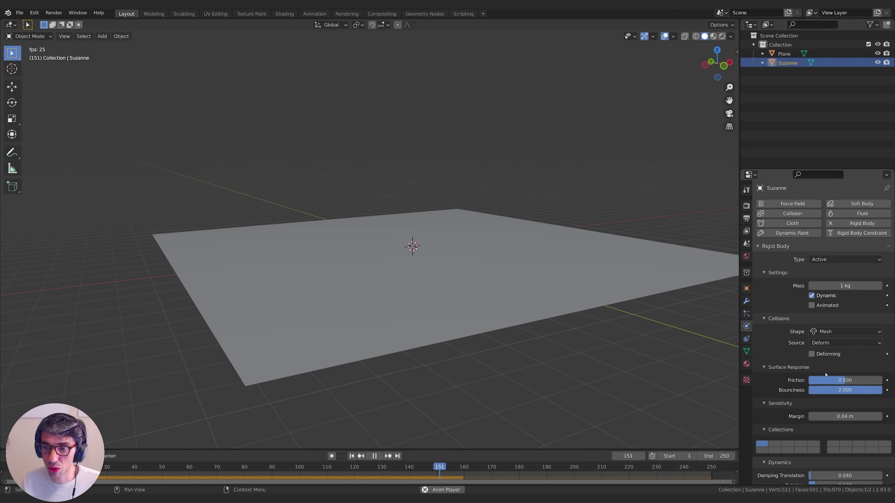
pyautogui.click(536, 286)
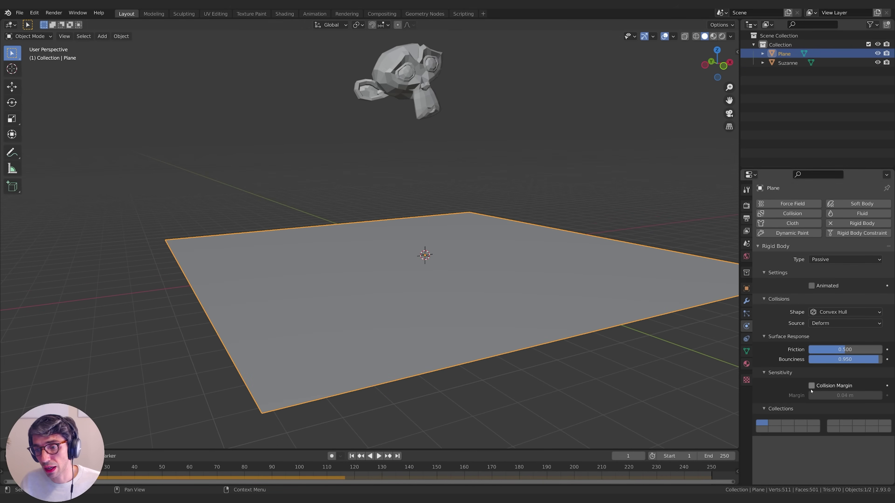
pyautogui.press('space')
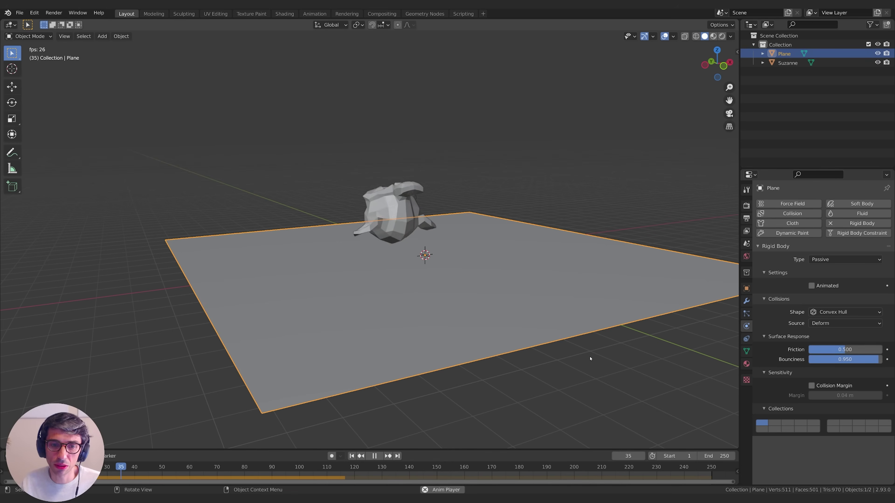
# Step: Enable the plane's collision margin at 0.235 m and replay the simulation from the first frame
pyautogui.click(811, 385)
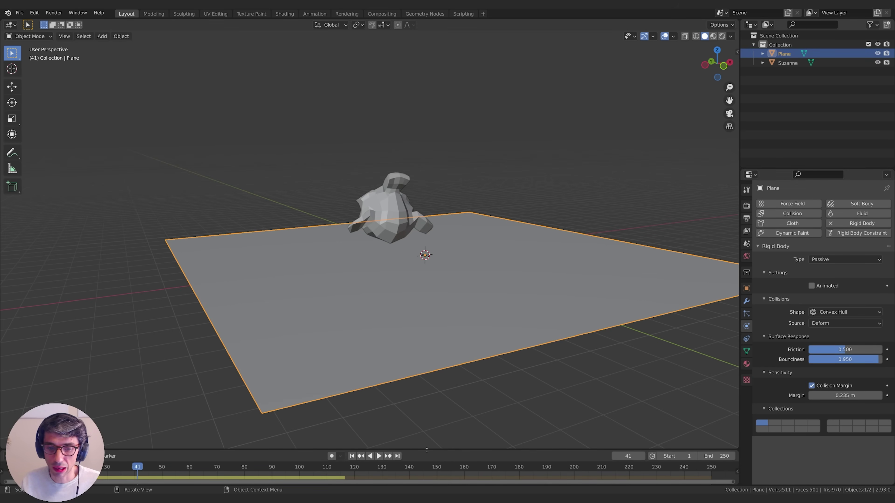
pyautogui.click(352, 456)
pyautogui.press('space')
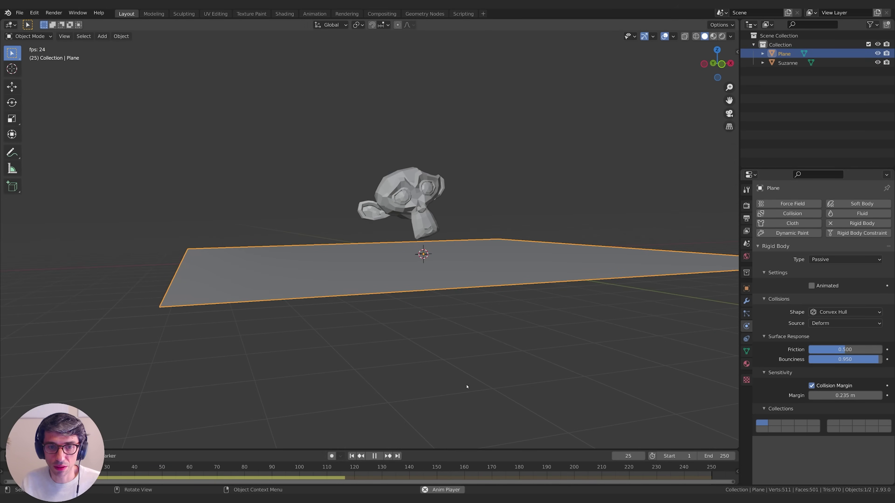
pyautogui.press('space')
pyautogui.moveTo(453, 391); pyautogui.dragTo(440, 358, button='middle')
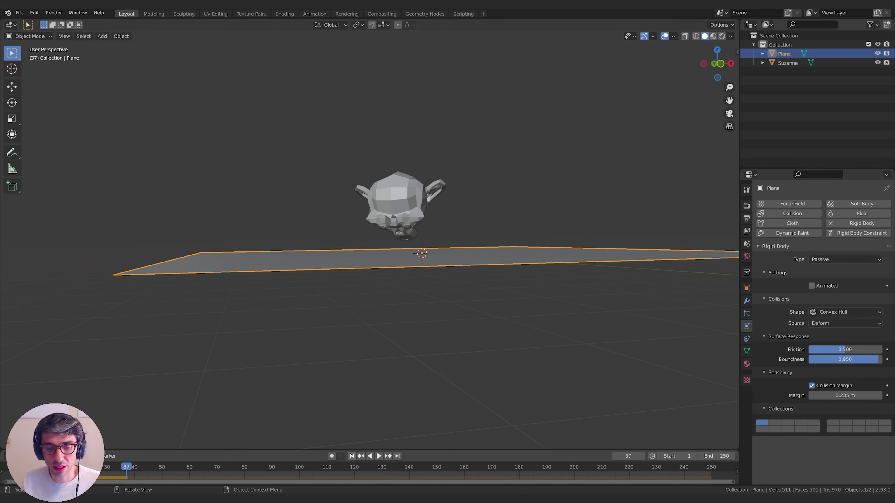
pyautogui.hotkey('shift', 'ctrl', 'space')
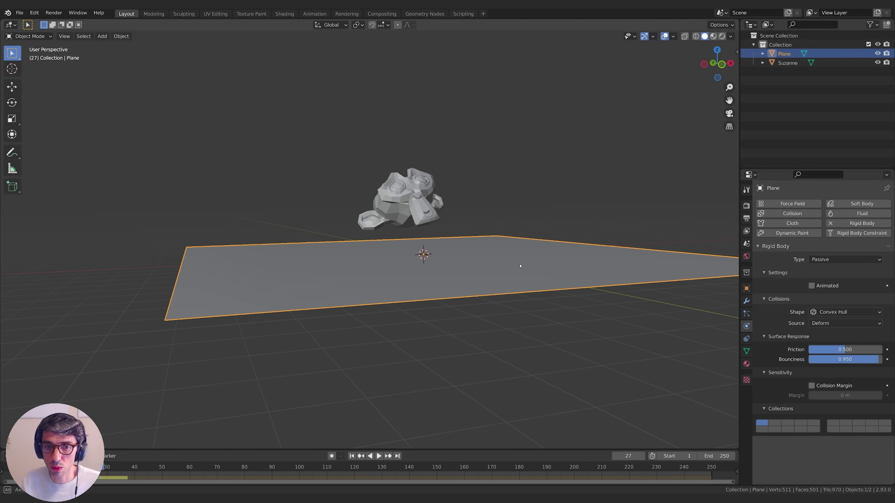
# Step: Add a cube and move it to rest on the plane beside the monkey head
pyautogui.hotkey('alt', 'a')
pyautogui.hotkey('shift', 'a')
pyautogui.moveTo(493, 236)
pyautogui.click(527, 245)
pyautogui.moveTo(526, 245); pyautogui.dragTo(518, 289, button='middle')
pyautogui.press('g')
pyautogui.click(446, 141)
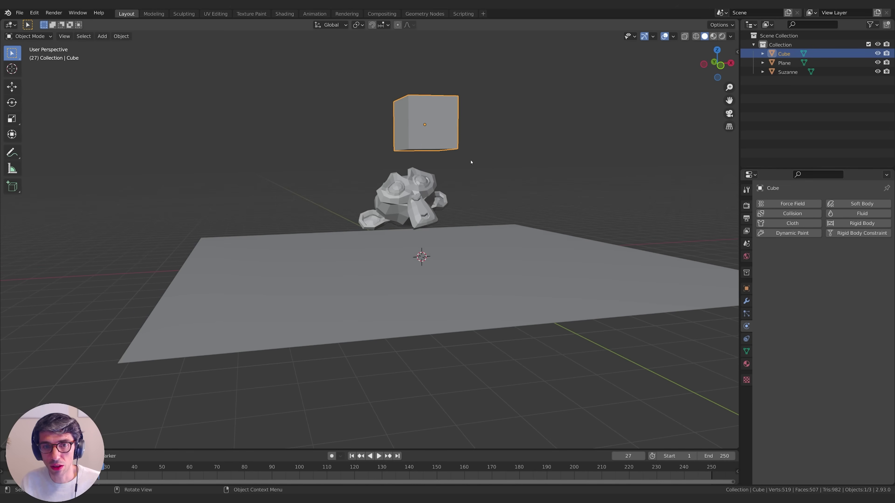
pyautogui.press('g')
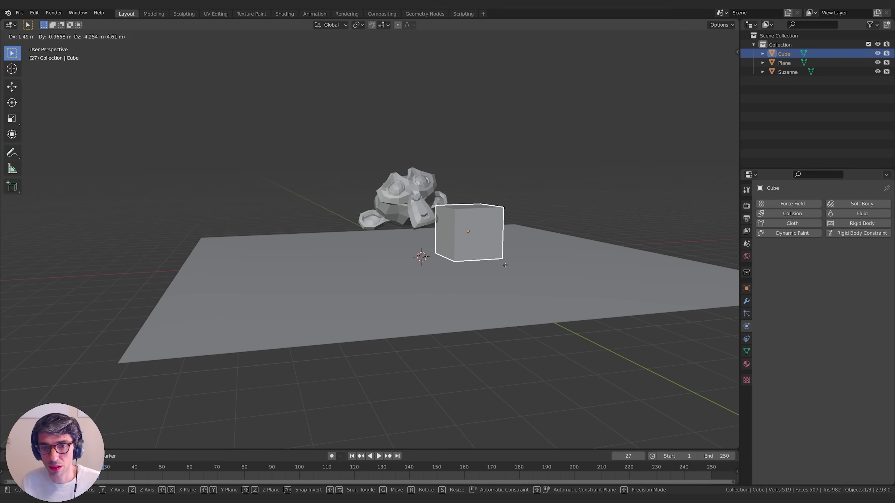
pyautogui.click(506, 266)
pyautogui.moveTo(523, 261); pyautogui.dragTo(517, 262, button='middle')
# Step: Add a rigid body to the cube and set its type to Passive
pyautogui.click(848, 224)
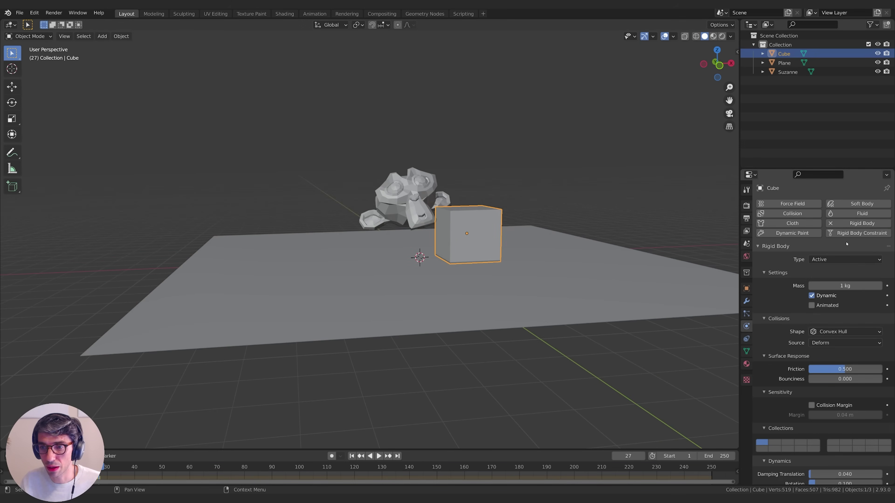
pyautogui.click(845, 259)
pyautogui.click(826, 283)
pyautogui.moveTo(586, 278); pyautogui.dragTo(510, 263, button='middle')
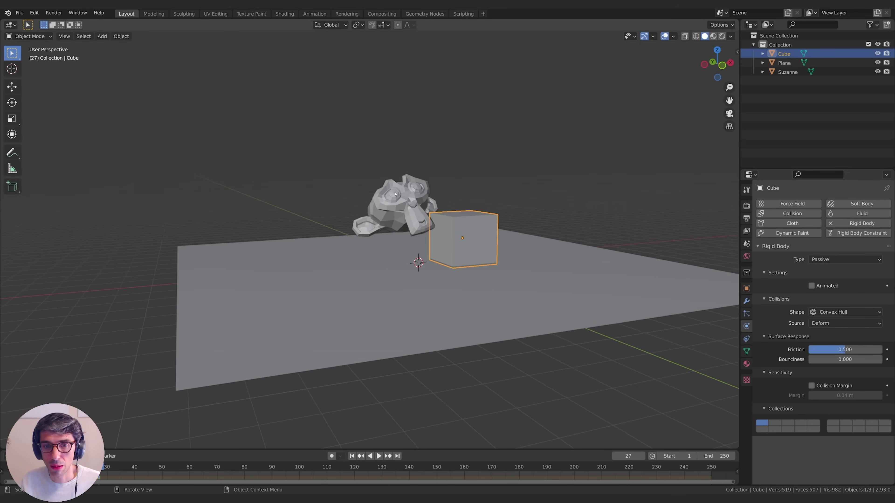
# Step: Select the monkey head and play the simulation from the first frame to examine its collision with the cube
pyautogui.click(426, 211)
pyautogui.moveTo(443, 216); pyautogui.dragTo(448, 223, button='middle')
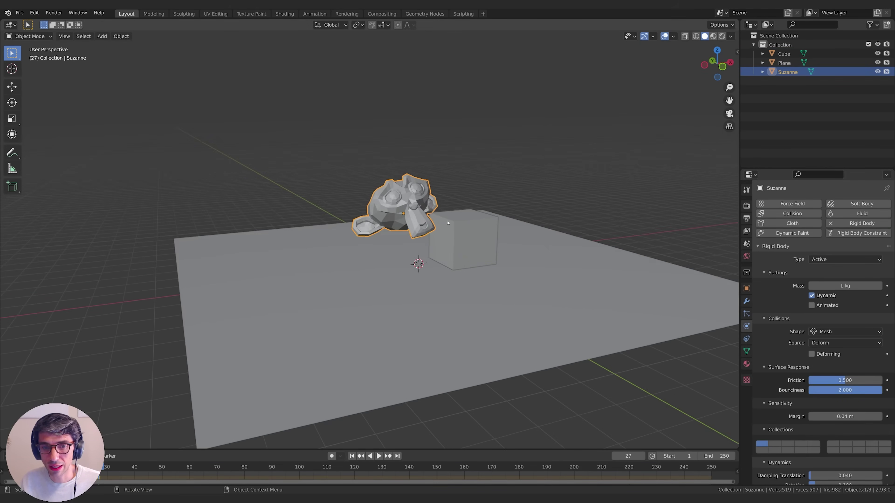
pyautogui.click(352, 457)
pyautogui.press('space')
pyautogui.moveTo(450, 322)
pyautogui.mouseDown(button='middle')
pyautogui.moveTo(457, 352)
pyautogui.moveTo(456, 331)
pyautogui.mouseUp(button='middle')
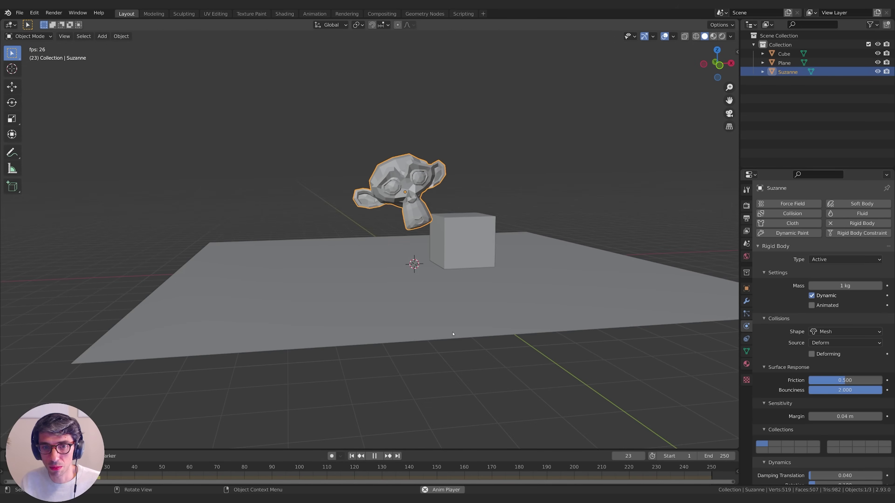
pyautogui.press('space')
# Step: Move the cube closer to the monkey head, keeping its height locked
pyautogui.moveTo(458, 282); pyautogui.dragTo(466, 248, button='middle')
pyautogui.click(466, 248)
pyautogui.press('g')
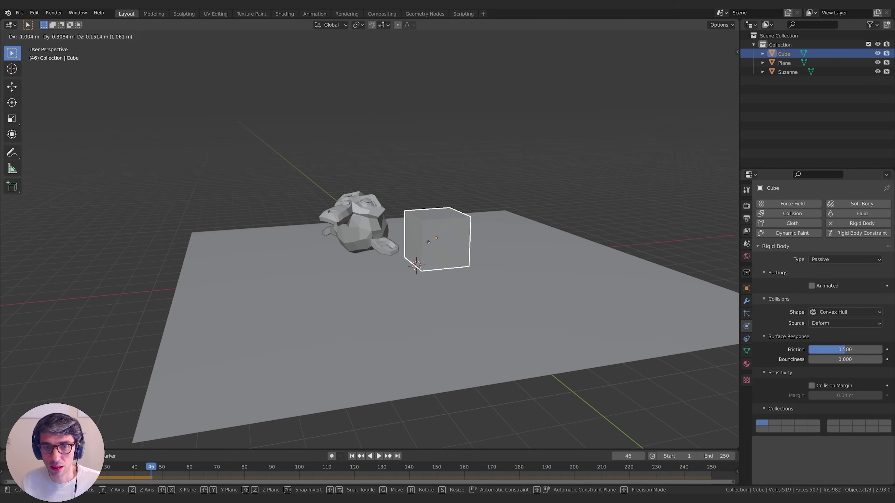
pyautogui.hotkey('shift', 'z')
pyautogui.click(429, 244)
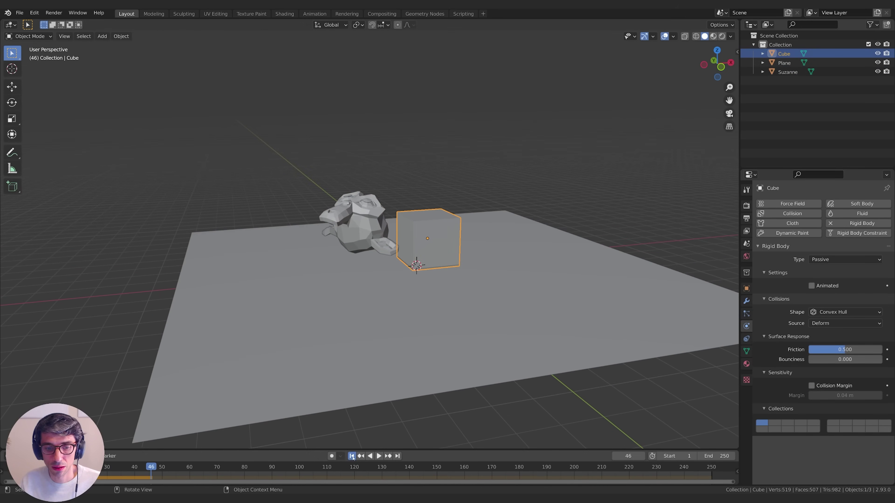
# Step: Replay the simulation from the first frame to examine the monkey head's contact with the repositioned cube
pyautogui.hotkey('shift', 'Left')
pyautogui.press('space')
pyautogui.moveTo(412, 340); pyautogui.dragTo(452, 274, button='middle')
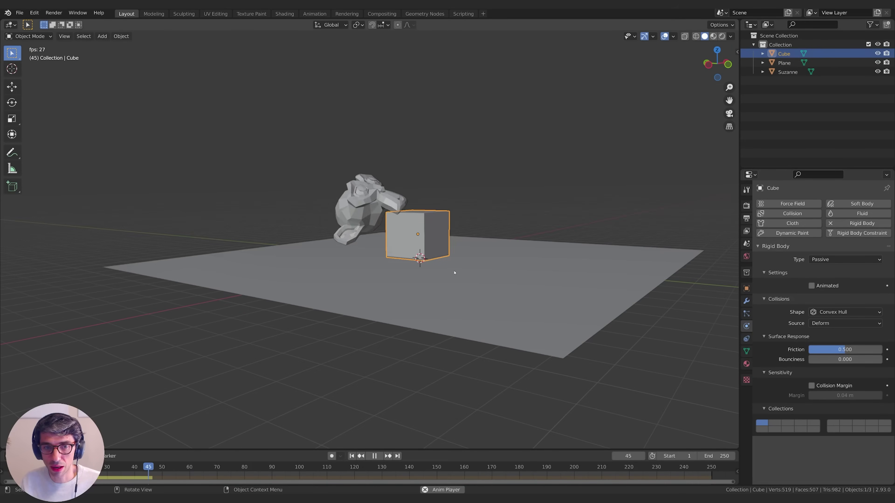
pyautogui.press('space')
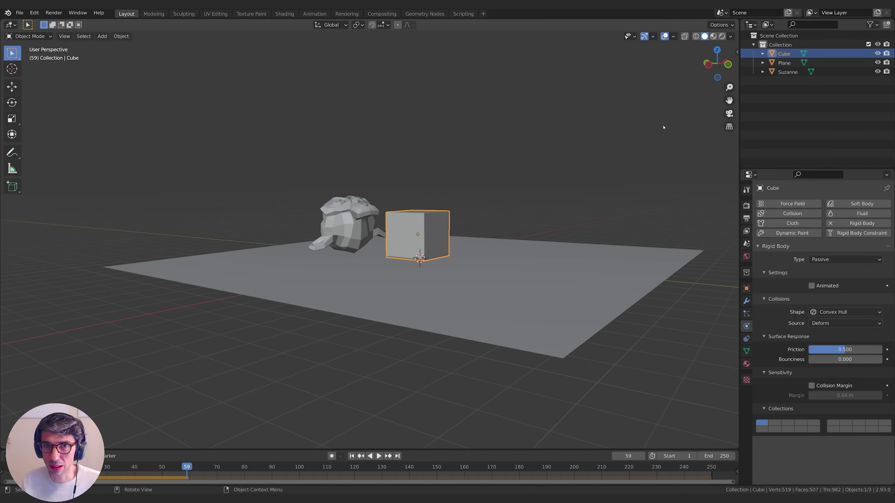
# Step: Assign the cube's rigid body to the second collision collection only and check the collections of the monkey head and plane
pyautogui.click(815, 124)
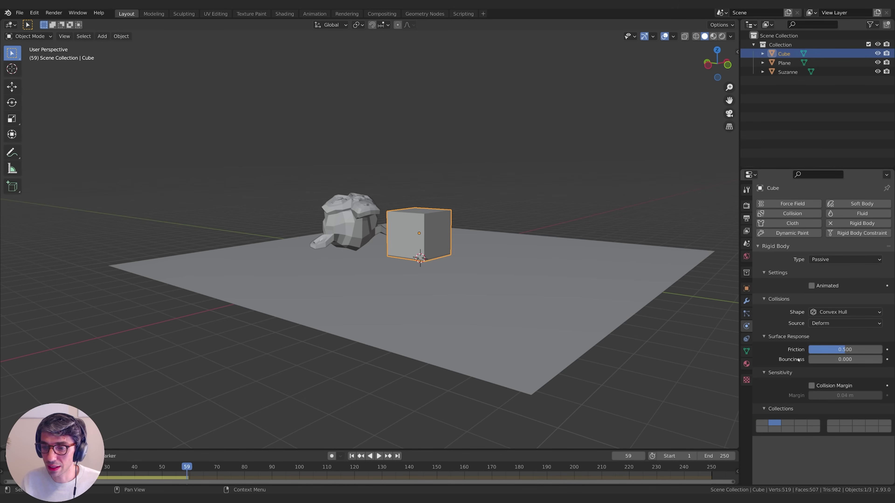
pyautogui.moveTo(595, 220); pyautogui.dragTo(575, 211, button='middle')
pyautogui.click(355, 226)
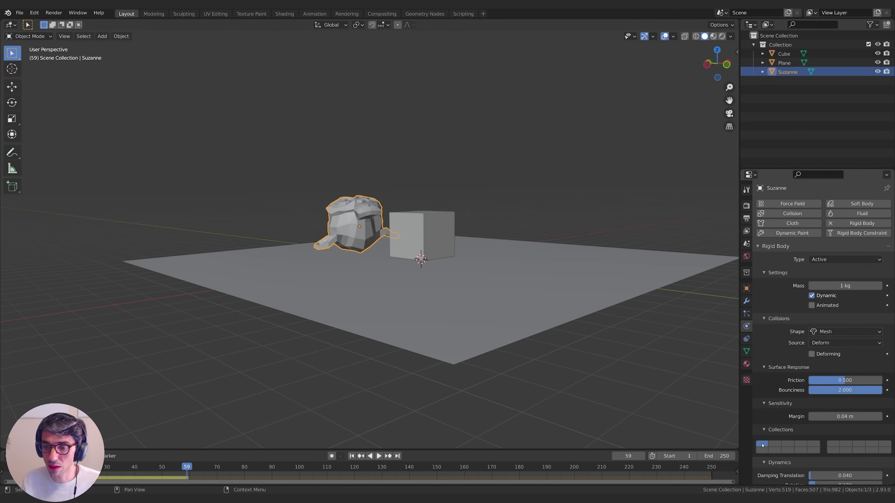
pyautogui.click(597, 297)
# Step: Play the simulation from the first frame to test the monkey head against the cube in the separate collision collection
pyautogui.moveTo(566, 314); pyautogui.dragTo(552, 322, button='middle')
pyautogui.click(351, 456)
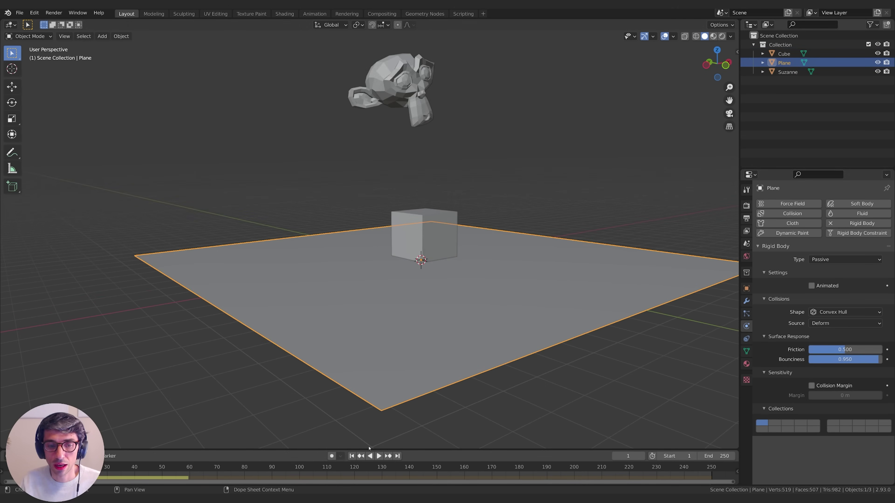
pyautogui.press('space')
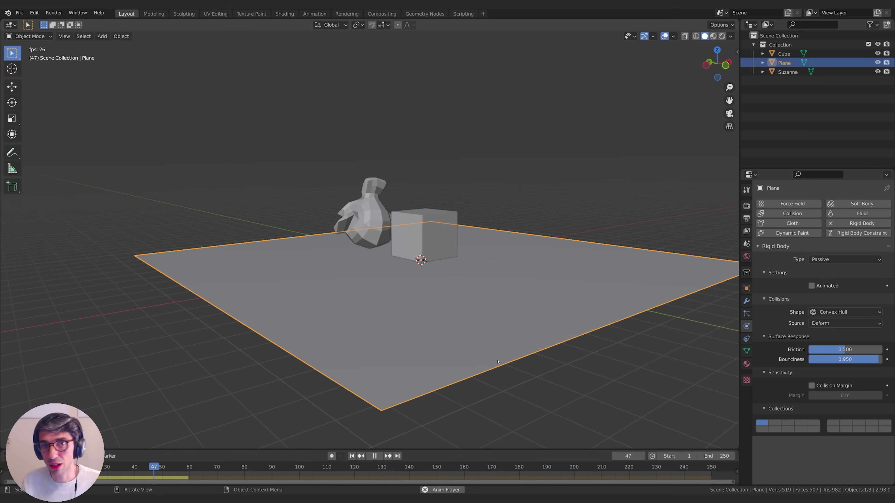
pyautogui.press('space')
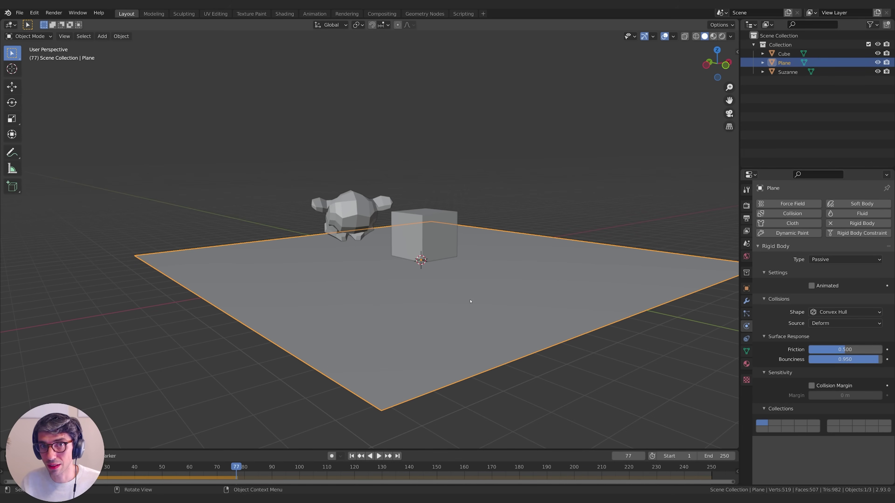
# Step: Add a UV sphere and raise it vertically to hang high above the cube
pyautogui.moveTo(471, 302)
pyautogui.mouseDown(button='middle')
pyautogui.moveTo(450, 298)
pyautogui.moveTo(474, 286)
pyautogui.moveTo(456, 282)
pyautogui.moveTo(470, 300)
pyautogui.moveTo(458, 296)
pyautogui.mouseUp(button='middle')
pyautogui.hotkey('shift', 'a')
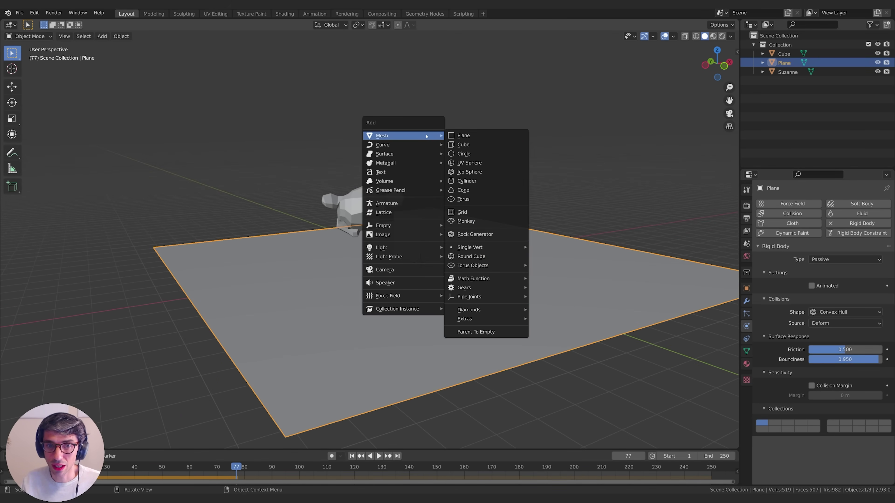
pyautogui.click(466, 162)
pyautogui.press('g')
pyautogui.press('z')
pyautogui.click(619, 202)
pyautogui.moveTo(425, 194); pyautogui.dragTo(456, 202, button='middle')
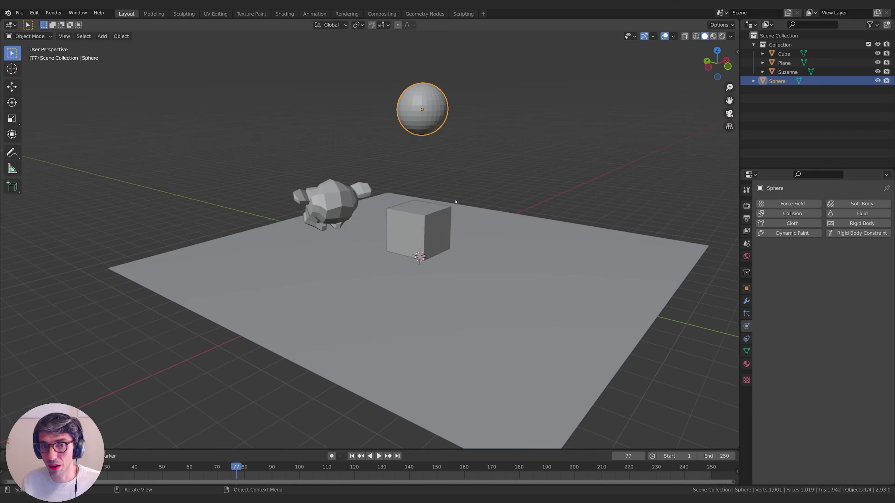
pyautogui.press('g')
pyautogui.press('z')
pyautogui.click(454, 173)
# Step: Give the sphere, raised above the monkey head, an active rigid body in the first and second collision collections
pyautogui.click(352, 456)
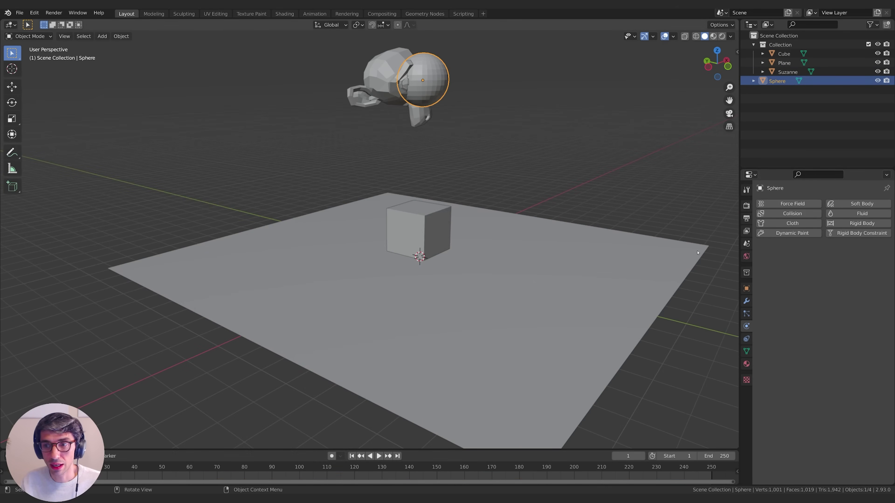
pyautogui.click(862, 224)
pyautogui.press('space')
pyautogui.keyDown('shift'); pyautogui.moveTo(495, 65); pyautogui.dragTo(496, 86, button='middle'); pyautogui.keyUp('shift')
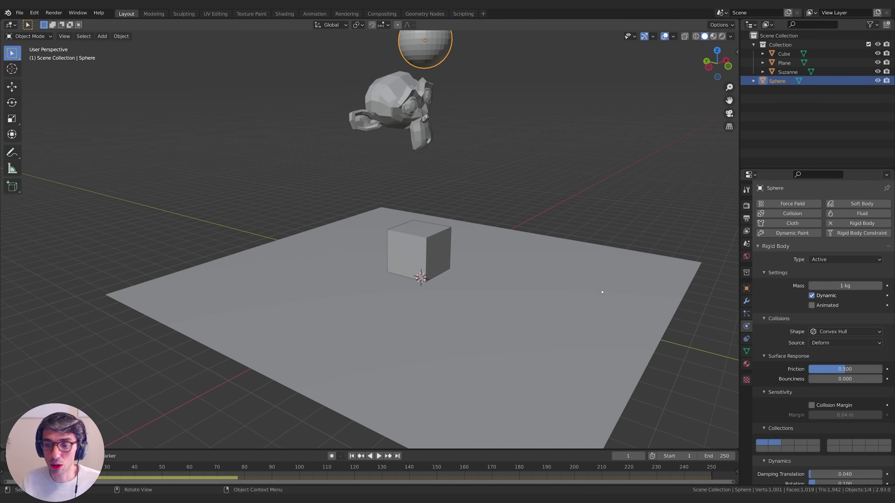
# Step: Play the simulation to compare how the sphere and the monkey head interact with the cube and plane
pyautogui.moveTo(493, 123); pyautogui.dragTo(443, 39, button='middle')
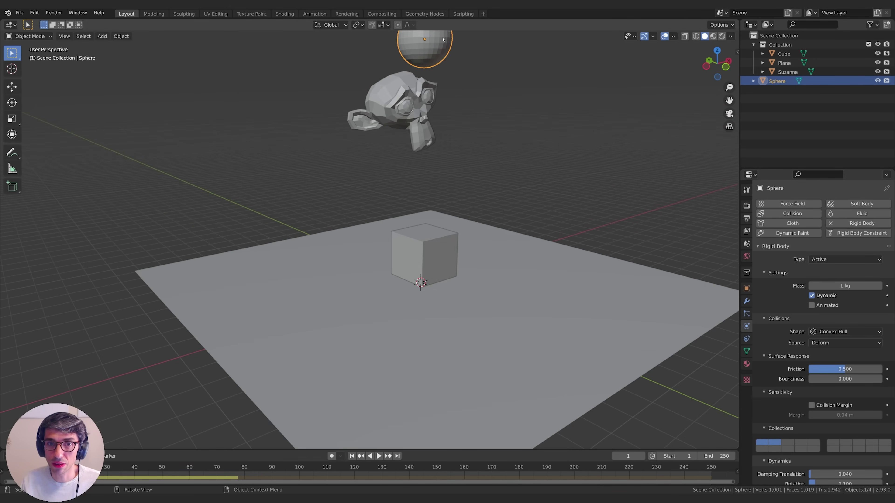
pyautogui.moveTo(535, 237); pyautogui.dragTo(513, 235, button='middle')
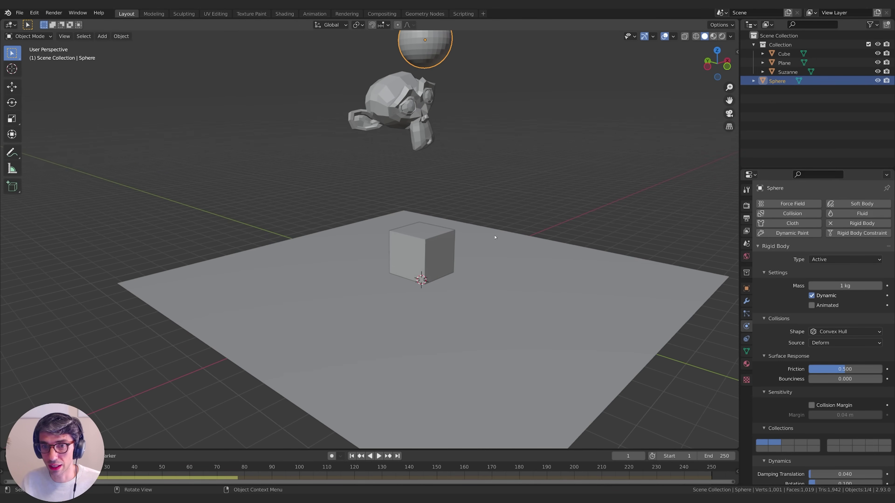
pyautogui.press('space')
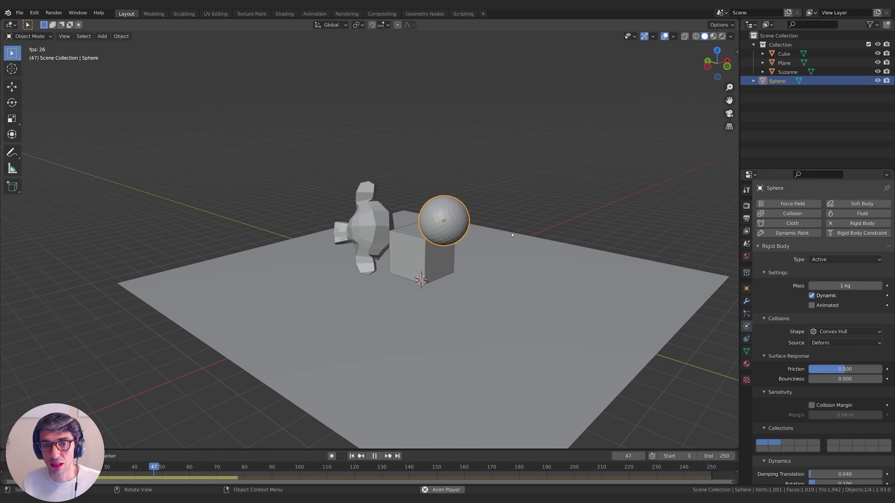
pyautogui.moveTo(506, 321); pyautogui.dragTo(514, 299, button='middle')
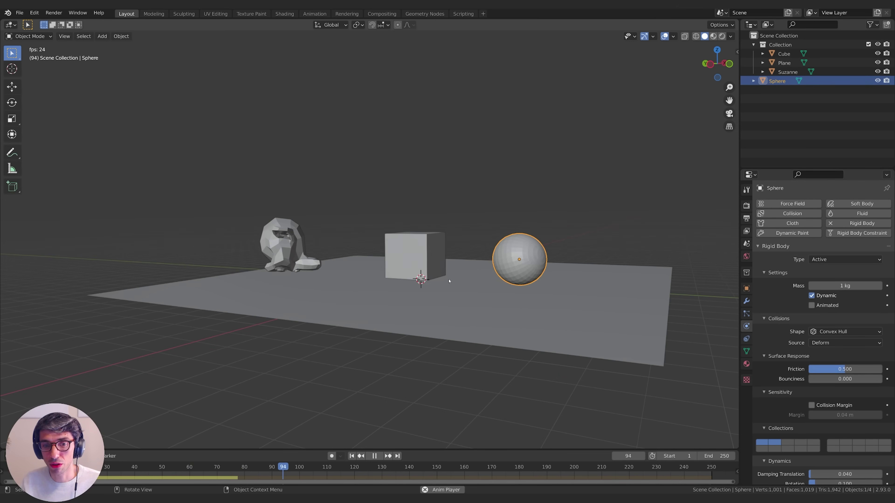
# Step: Stop the simulation playback and view the scene from another angle
pyautogui.moveTo(450, 296); pyautogui.dragTo(450, 315, button='middle')
pyautogui.press('space')
pyautogui.moveTo(433, 264); pyautogui.dragTo(469, 346, button='middle')
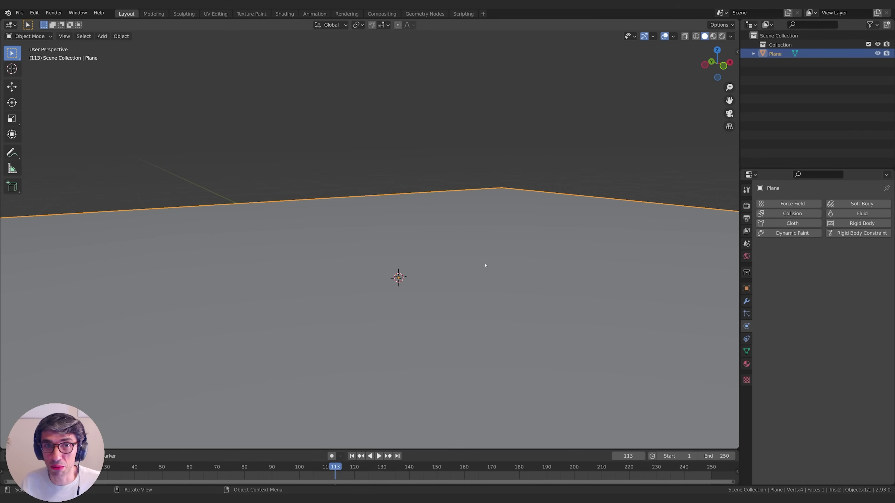
# Step: Give the large plane a rigid body and set its type to Passive
pyautogui.moveTo(586, 284); pyautogui.dragTo(486, 309, button='middle')
pyautogui.click(862, 223)
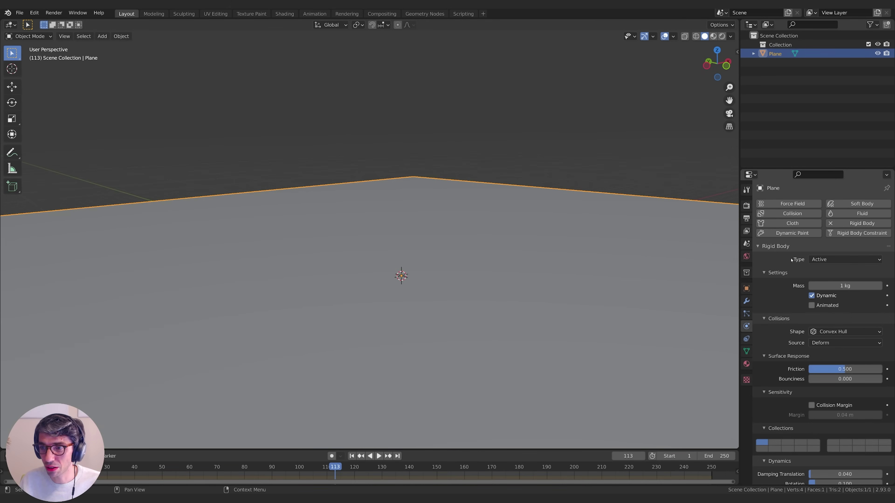
pyautogui.click(824, 259)
pyautogui.click(821, 280)
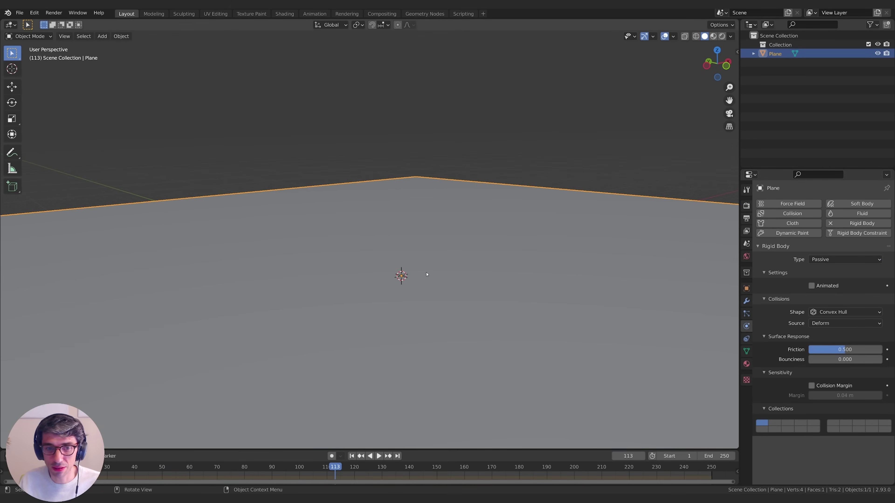
# Step: Add a cube at the plane's centre and raise it vertically until it stands on the surface
pyautogui.hotkey('shift', 'a')
pyautogui.moveTo(388, 260)
pyautogui.click(437, 270)
pyautogui.press('g')
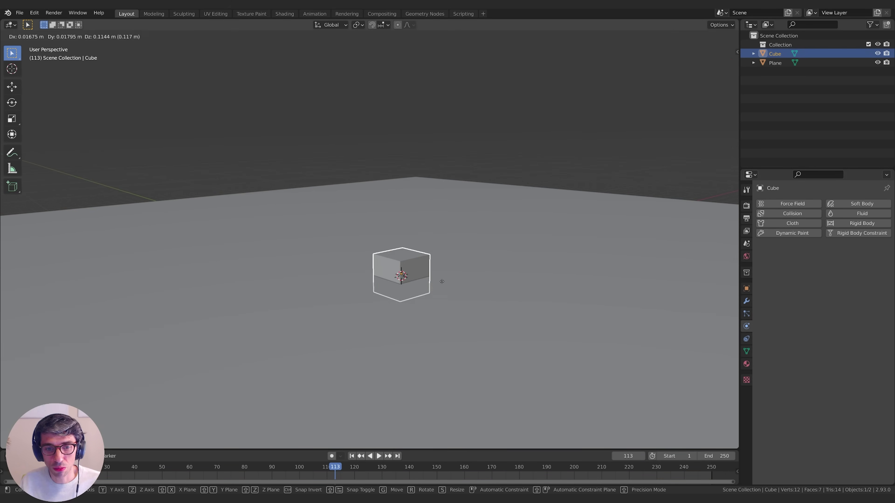
pyautogui.press('z')
pyautogui.click(443, 268)
pyautogui.moveTo(444, 280); pyautogui.dragTo(438, 249, button='middle')
# Step: Pull the cube's top face far upward along Z to turn it into a tall tower
pyautogui.press('Tab')
pyautogui.click(77, 36)
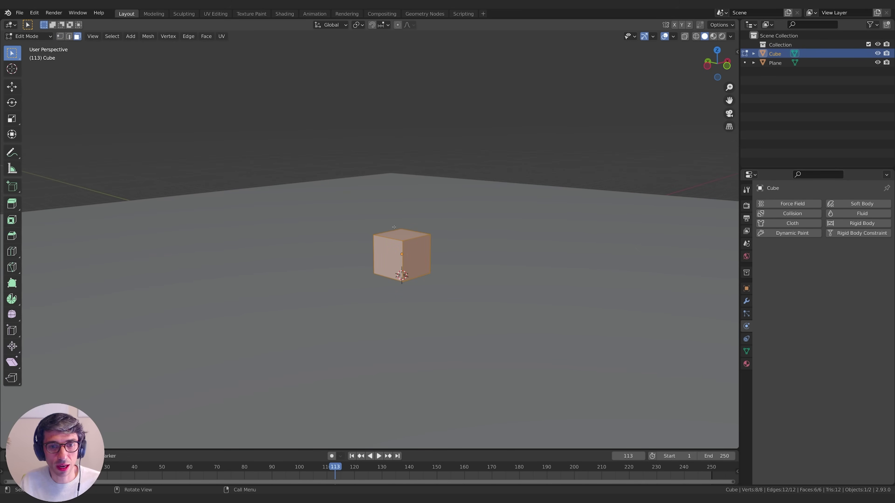
pyautogui.click(398, 233)
pyautogui.press('g')
pyautogui.press('z')
pyautogui.click(476, 141)
pyautogui.moveTo(476, 143); pyautogui.dragTo(497, 161, button='middle')
pyautogui.press('Tab')
pyautogui.moveTo(438, 183)
pyautogui.mouseDown(button='middle')
pyautogui.moveTo(452, 186)
pyautogui.moveTo(446, 194)
pyautogui.moveTo(452, 176)
pyautogui.moveTo(441, 182)
pyautogui.moveTo(449, 176)
pyautogui.moveTo(453, 192)
pyautogui.mouseUp(button='middle')
pyautogui.scroll(1, 454, 189)
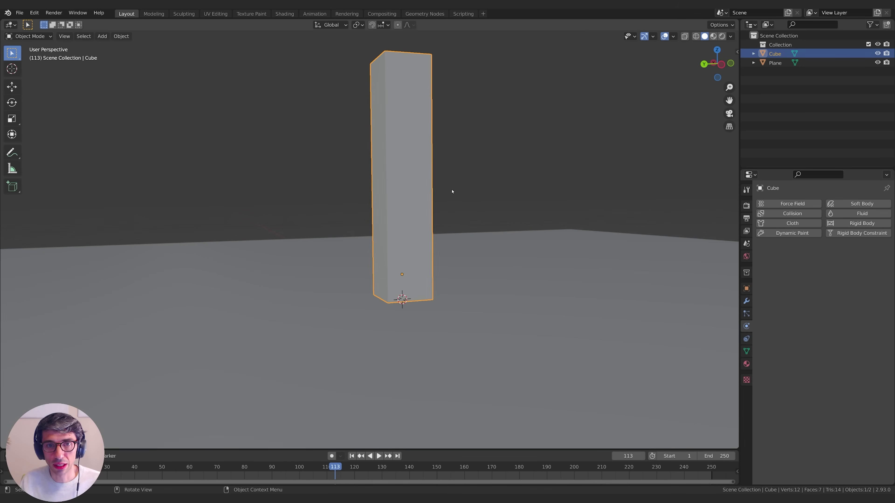
# Step: Scale the tower up by about 2.07 and raise it about 4.65 m along Z
pyautogui.press('s')
pyautogui.click(444, 194)
pyautogui.scroll(-3, 496, 274)
pyautogui.press('g')
pyautogui.press('z')
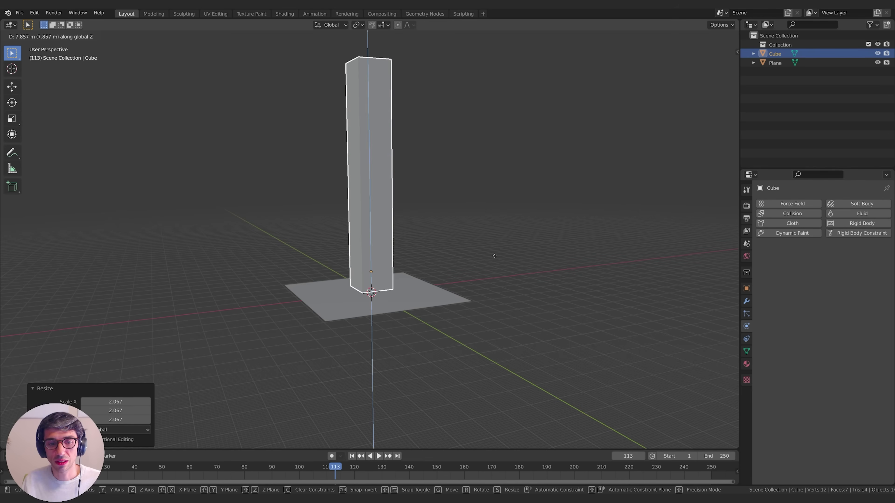
pyautogui.click(493, 261)
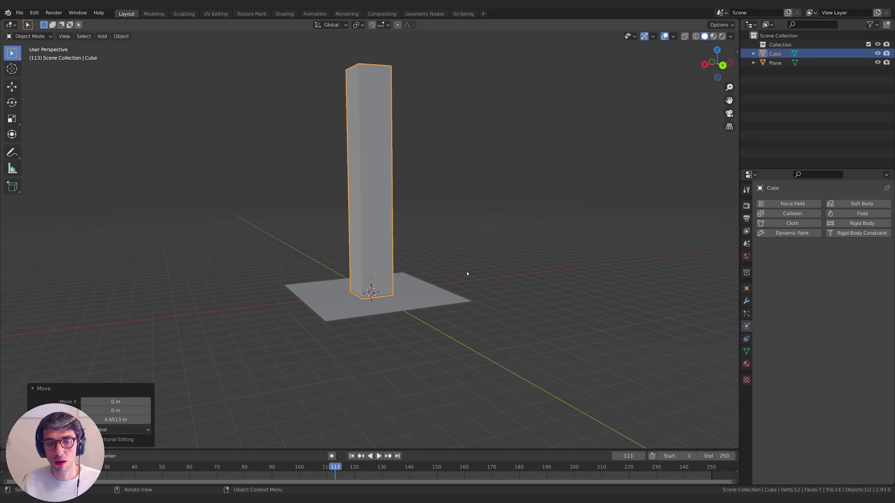
# Step: Fine-tune the tower's height along Z so that its base sits on the plane
pyautogui.scroll(4, 465, 274)
pyautogui.press('g')
pyautogui.press('z')
pyautogui.click(463, 278)
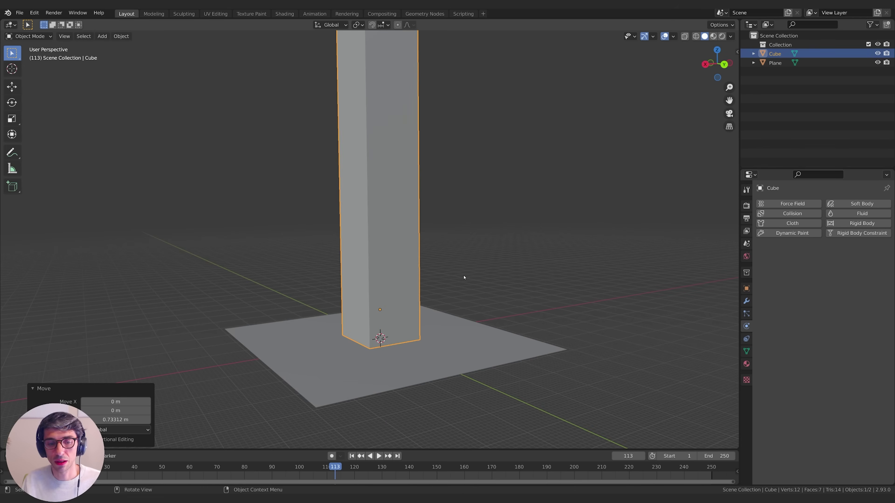
pyautogui.moveTo(463, 277)
pyautogui.mouseDown(button='middle')
pyautogui.moveTo(460, 258)
pyautogui.moveTo(448, 344)
pyautogui.moveTo(422, 282)
pyautogui.moveTo(421, 291)
pyautogui.moveTo(451, 284)
pyautogui.mouseUp(button='middle')
pyautogui.press('g')
pyautogui.press('z')
pyautogui.click(454, 294)
pyautogui.press('g')
pyautogui.press('z')
pyautogui.click(422, 292)
pyautogui.scroll(-6, 452, 284)
pyautogui.keyDown('shift'); pyautogui.moveTo(448, 190); pyautogui.dragTo(437, 240, button='middle'); pyautogui.keyUp('shift')
pyautogui.scroll(1, 440, 249)
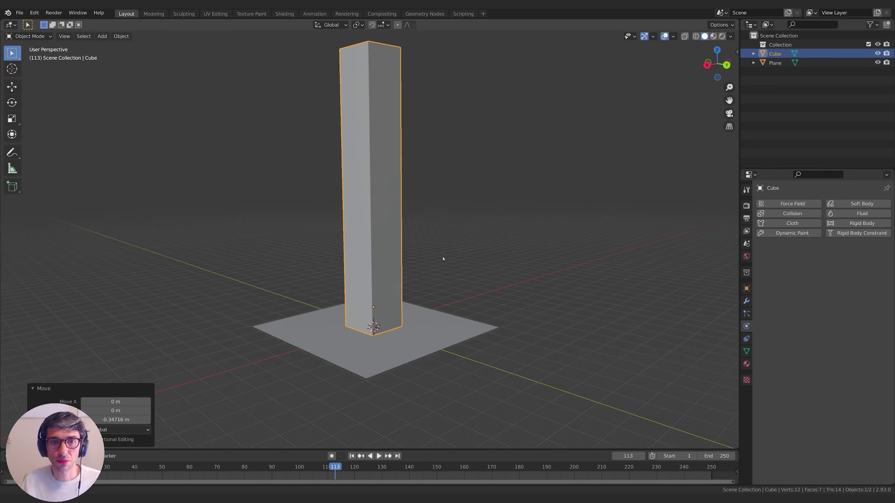
# Step: Scale the plane up by about 5.2 around the tower
pyautogui.click(409, 339)
pyautogui.press('s')
pyautogui.click(525, 306)
pyautogui.moveTo(525, 306); pyautogui.dragTo(535, 290, button='middle')
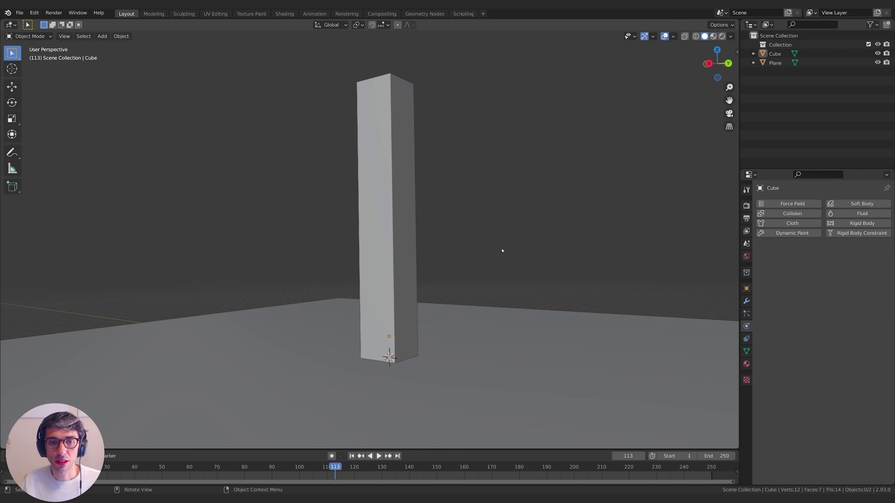
pyautogui.keyDown('shift'); pyautogui.moveTo(502, 250); pyautogui.dragTo(512, 226, button='middle'); pyautogui.keyUp('shift')
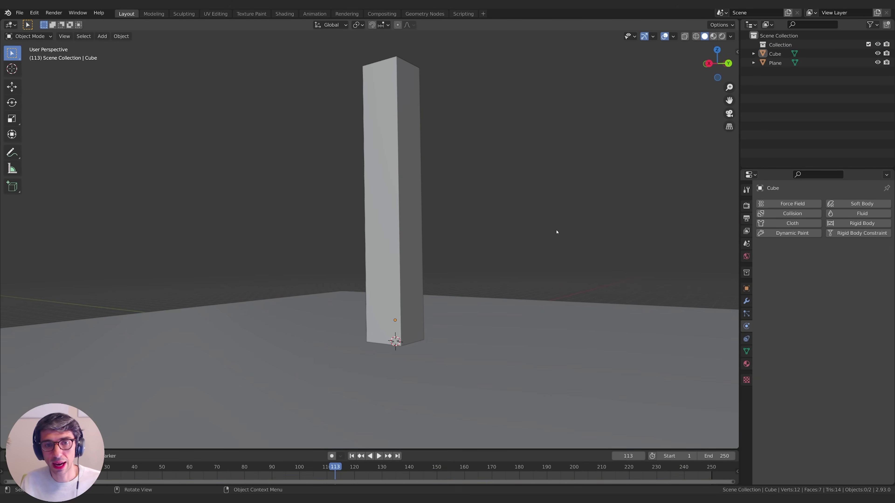
# Step: Search the add-on preferences for "fract" to check that Object: Cell Fracture is enabled
pyautogui.click(413, 243)
pyautogui.click(34, 13)
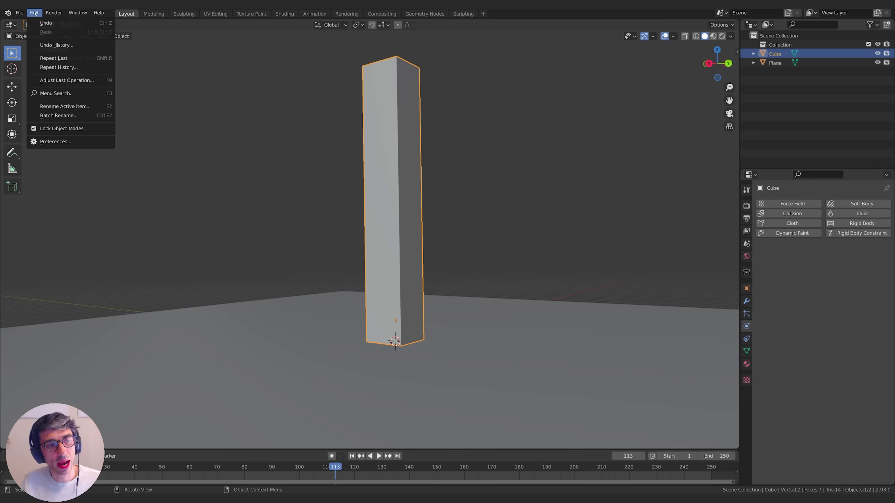
pyautogui.click(36, 21)
pyautogui.click(35, 12)
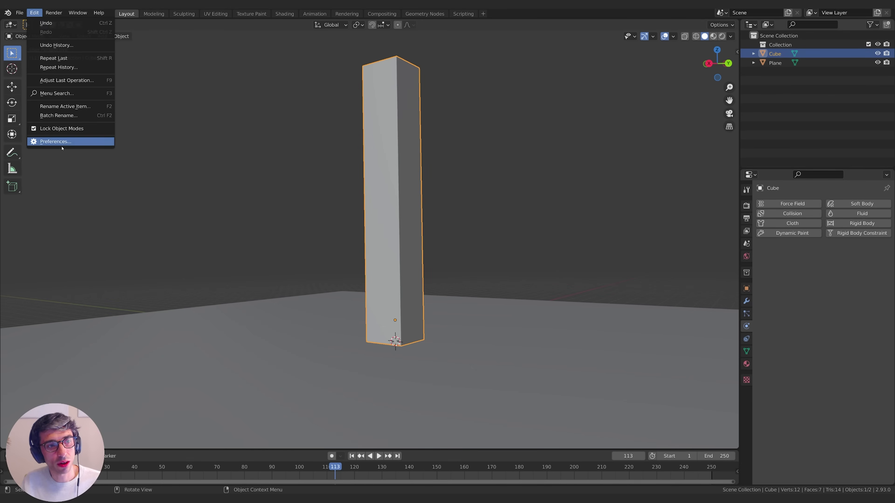
pyautogui.click(53, 144)
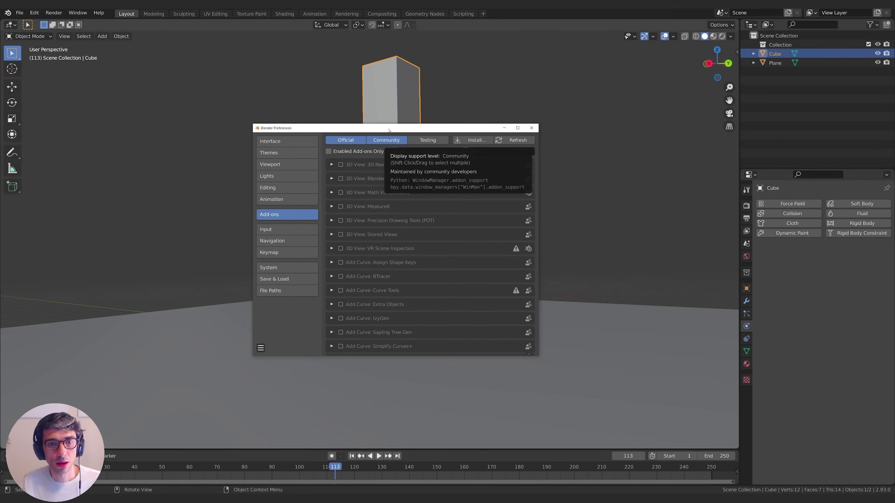
pyautogui.write('fract')
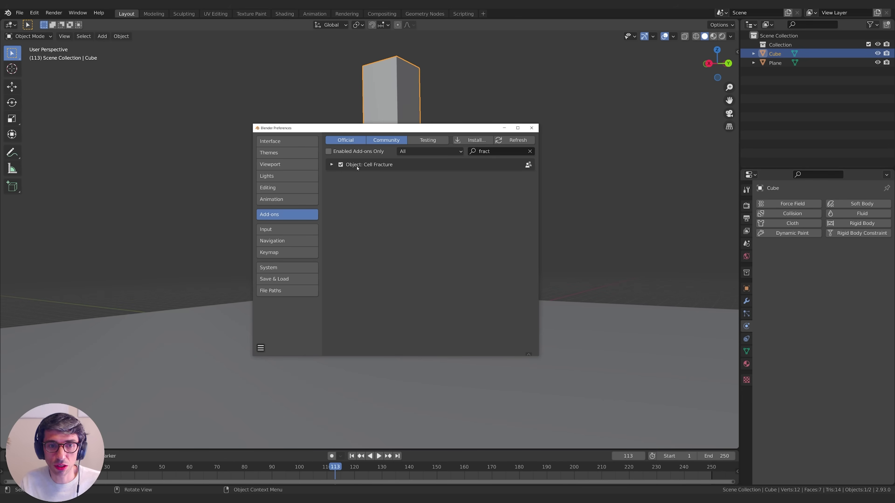
pyautogui.click(533, 129)
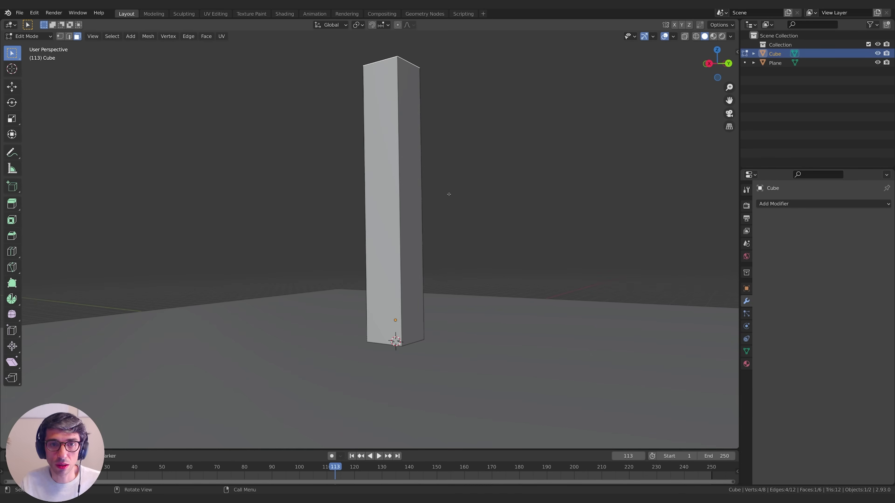
# Step: Subdivide all the faces of the tower with 10 cuts
pyautogui.press('Tab')
pyautogui.press('F3')
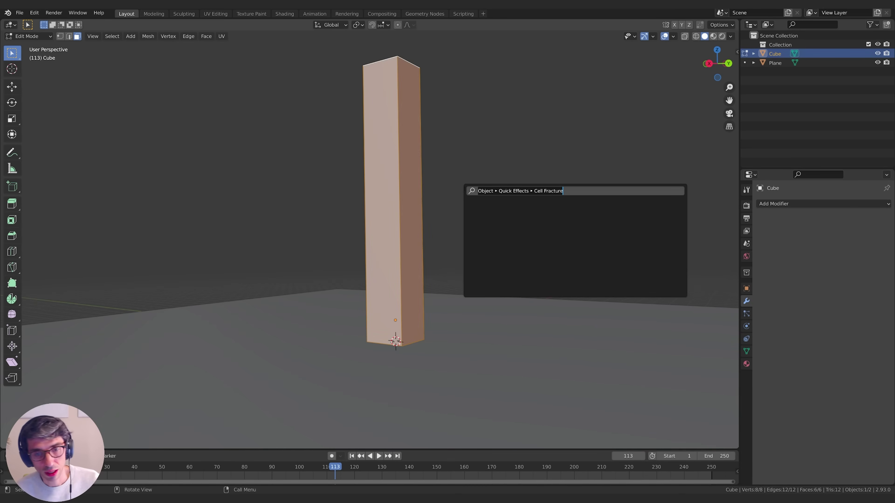
pyautogui.write('sub')
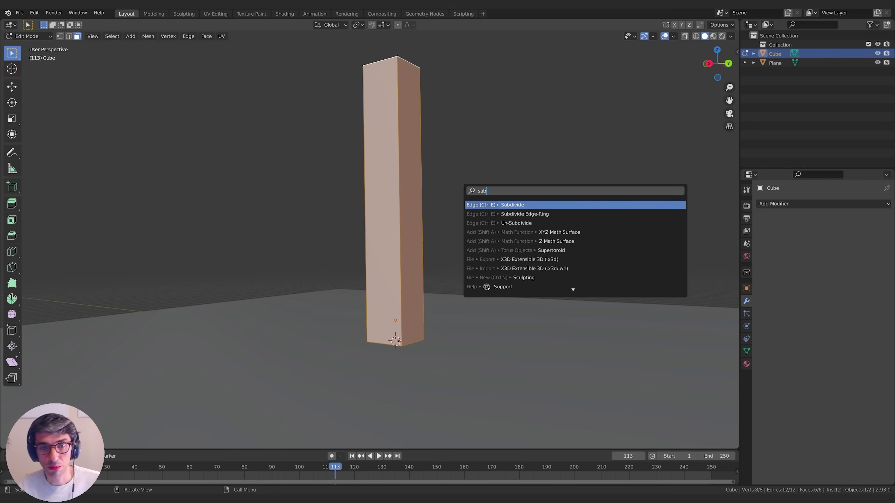
pyautogui.press('Return')
pyautogui.moveTo(96, 384); pyautogui.dragTo(127, 384)
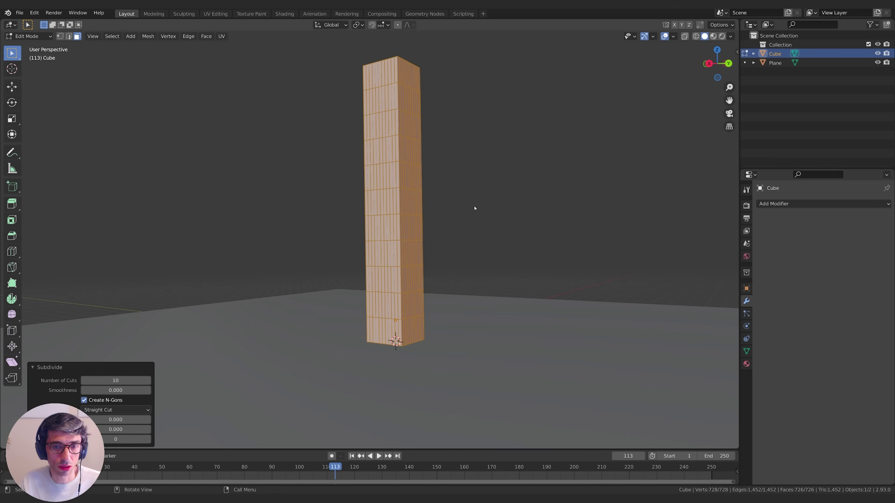
# Step: Subdivide the tower's entire mesh once more and return to Object Mode
pyautogui.hotkey('alt', 'a')
pyautogui.moveTo(418, 257); pyautogui.dragTo(440, 247, button='middle')
pyautogui.press('a')
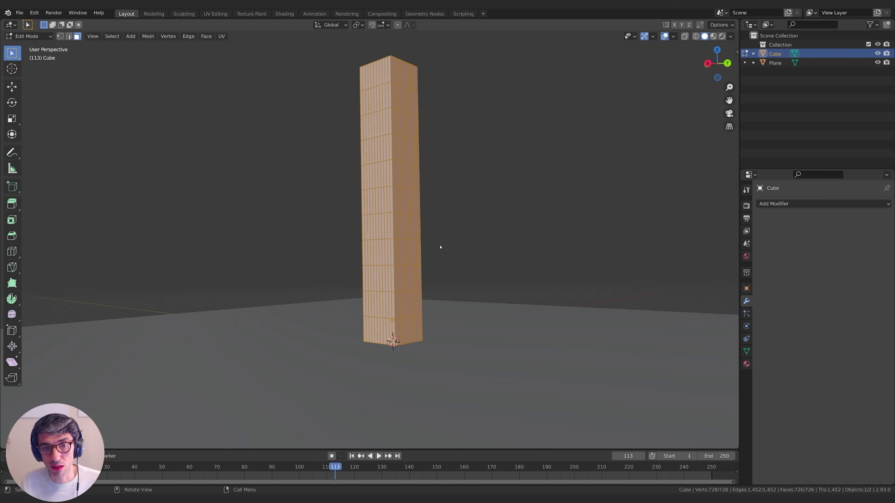
pyautogui.press('F3')
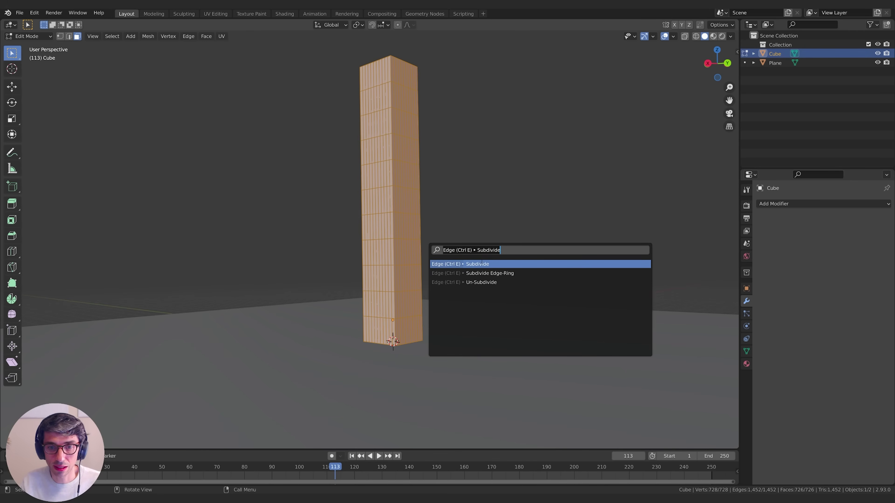
pyautogui.press('Return')
pyautogui.press('Tab')
pyautogui.moveTo(449, 235)
pyautogui.mouseDown(button='middle')
pyautogui.moveTo(471, 247)
pyautogui.moveTo(462, 236)
pyautogui.mouseUp(button='middle')
pyautogui.press('Tab')
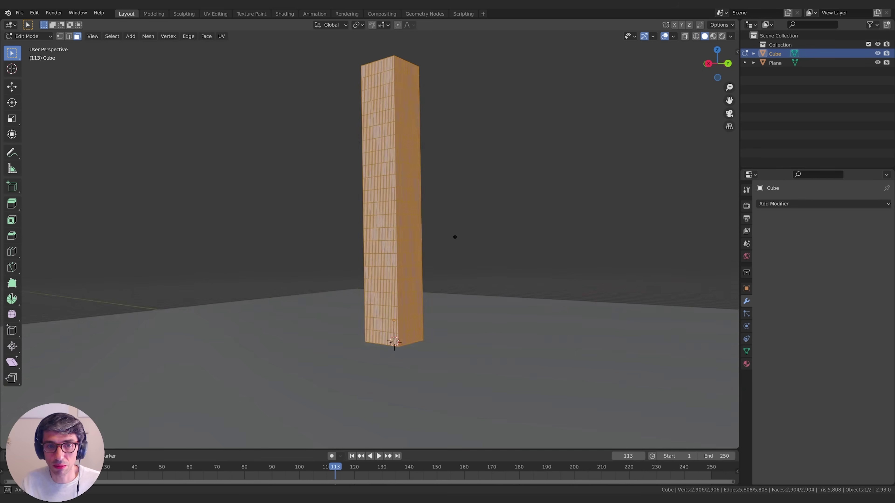
pyautogui.hotkey('alt', 'a')
pyautogui.press('Tab')
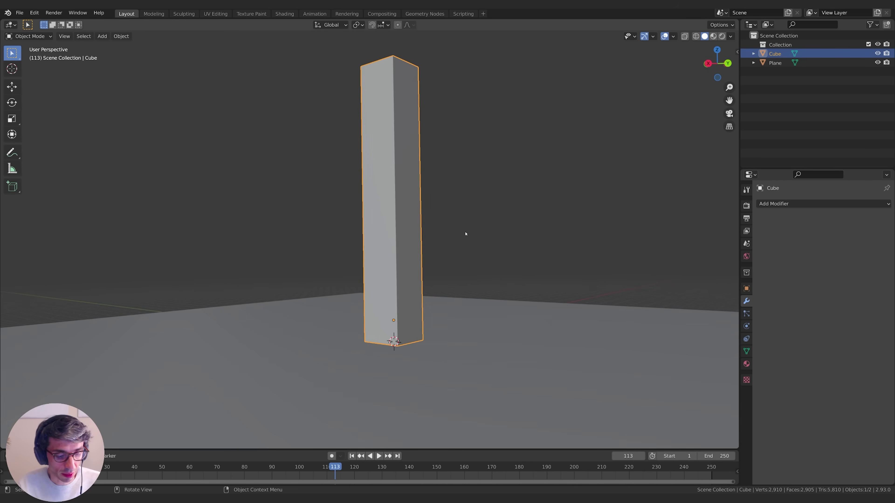
# Step: Apply Cell Fracture to the tower with Own Particles as point source and a source limit of 100
pyautogui.press('F3')
pyautogui.write('fractu')
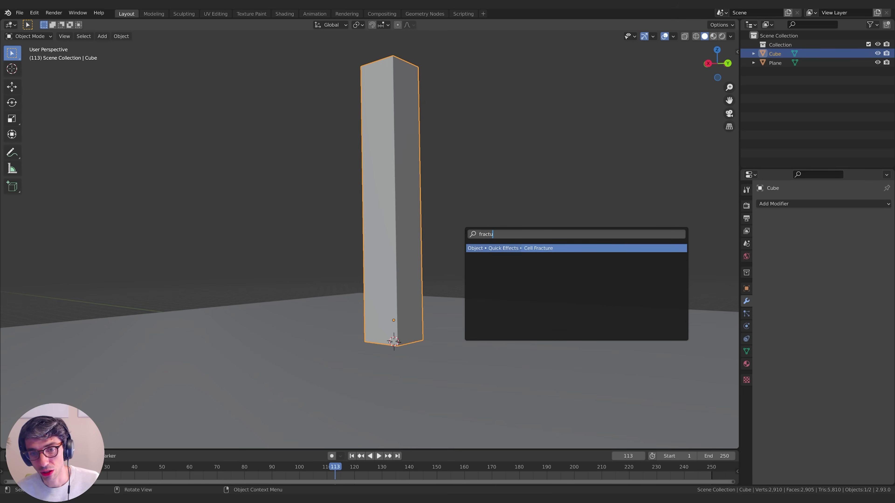
pyautogui.press('Return')
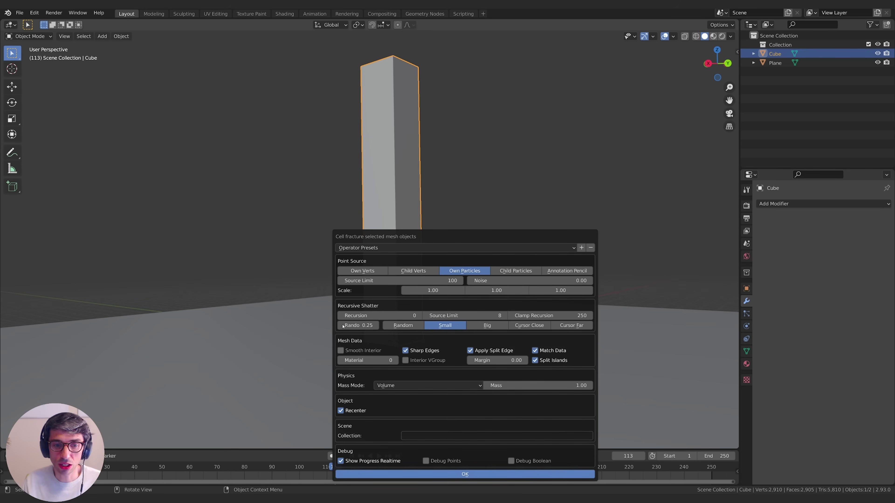
pyautogui.click(548, 474)
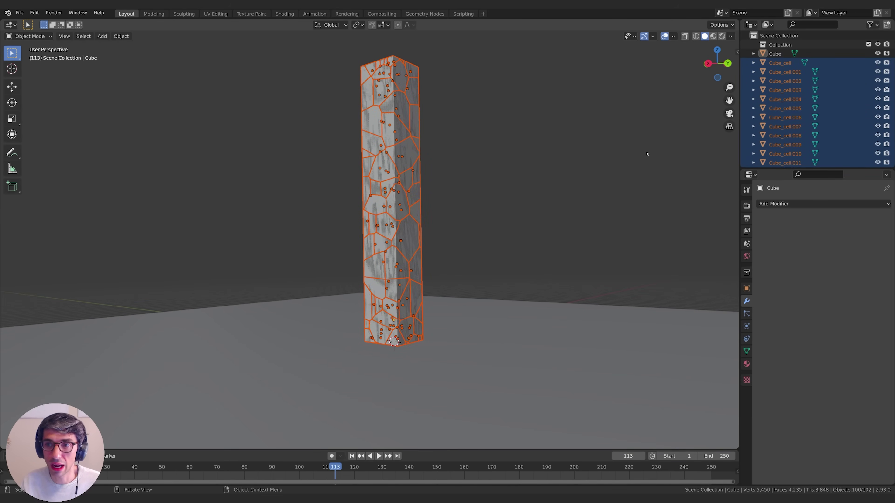
pyautogui.click(873, 57)
pyautogui.click(879, 54)
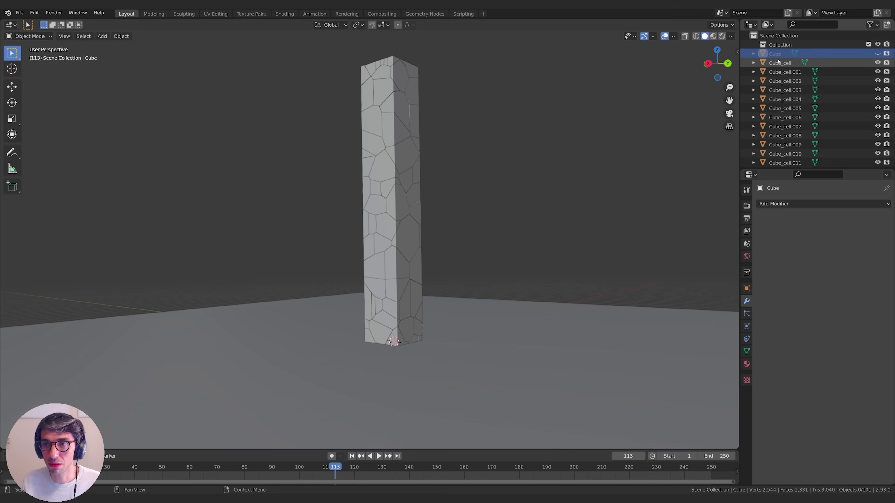
pyautogui.click(878, 53)
# Step: Select all the fractured tower cells and move them into Collection
pyautogui.scroll(-20, 781, 151)
pyautogui.keyDown('shift'); pyautogui.click(781, 151); pyautogui.keyUp('shift')
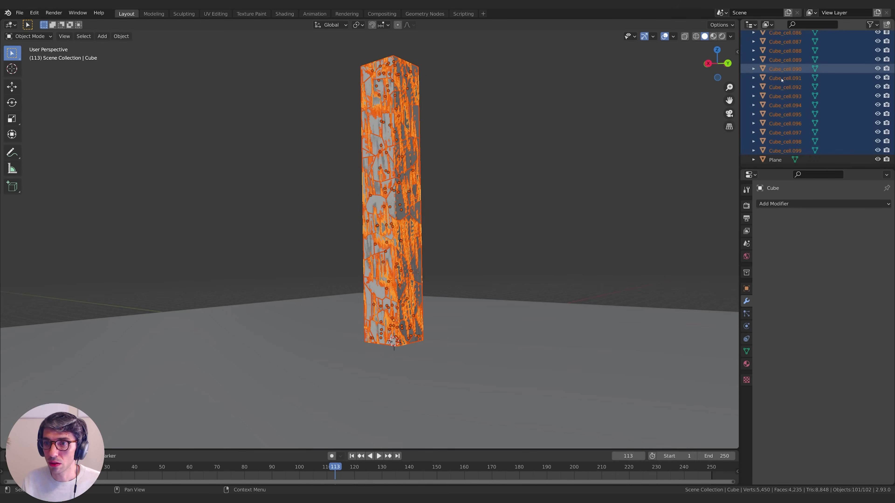
pyautogui.scroll(20, 835, 108)
pyautogui.moveTo(836, 108); pyautogui.dragTo(784, 37)
pyautogui.click(783, 46)
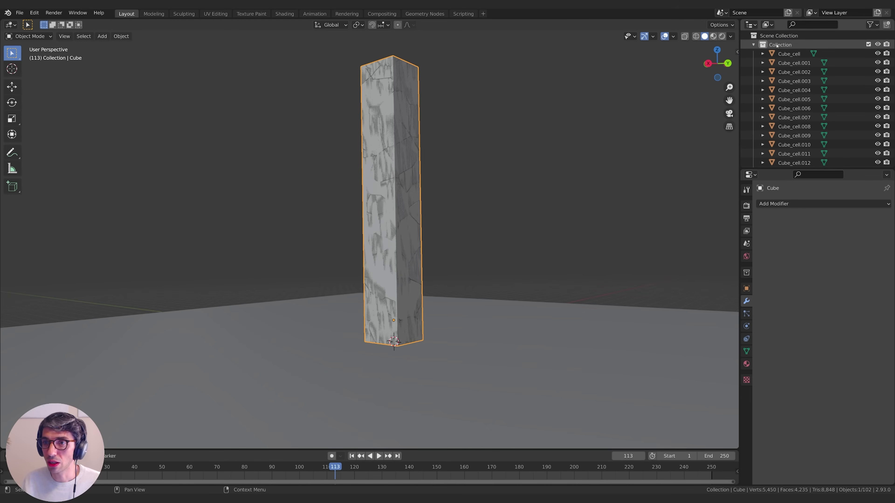
# Step: Collapse the collection of cells and hide the original cube in the viewport
pyautogui.click(777, 46)
pyautogui.click(754, 44)
pyautogui.click(777, 54)
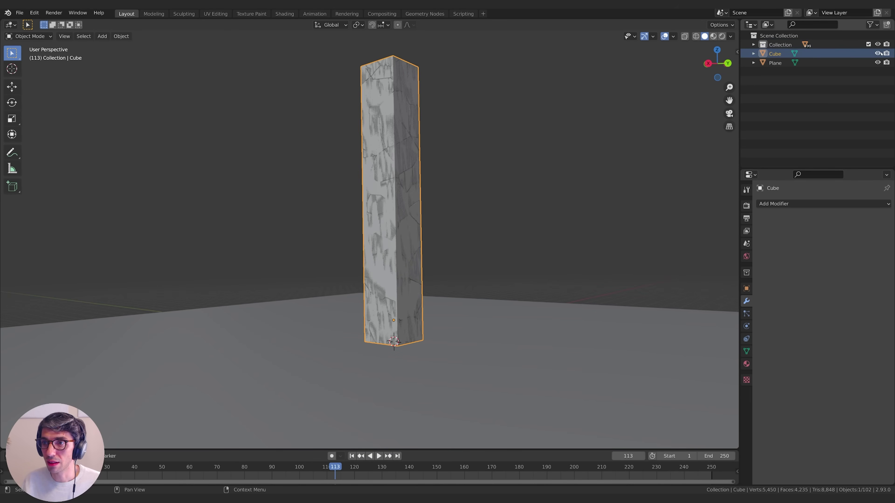
pyautogui.click(878, 53)
# Step: Select all the fractured cells through their collection
pyautogui.click(784, 47)
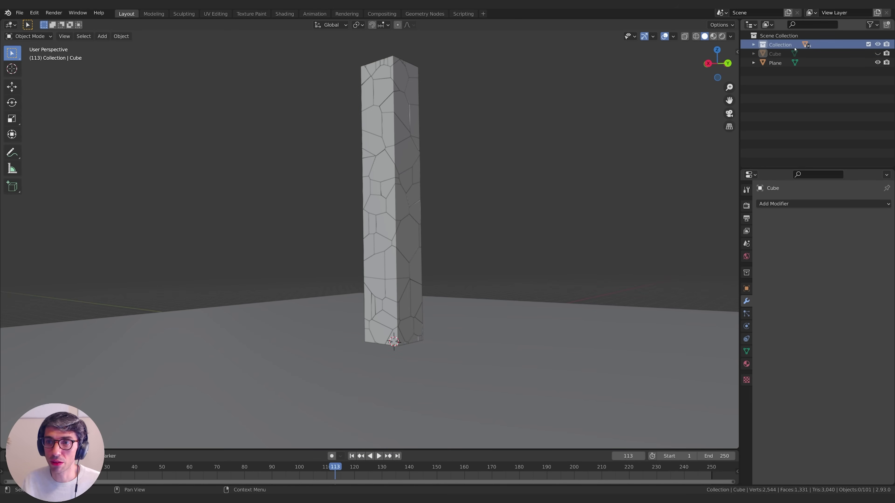
pyautogui.rightClick(784, 47)
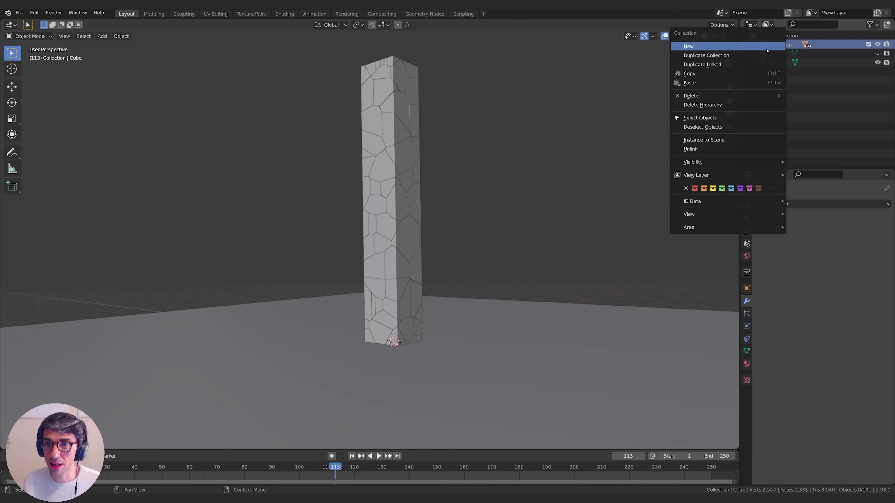
pyautogui.click(740, 118)
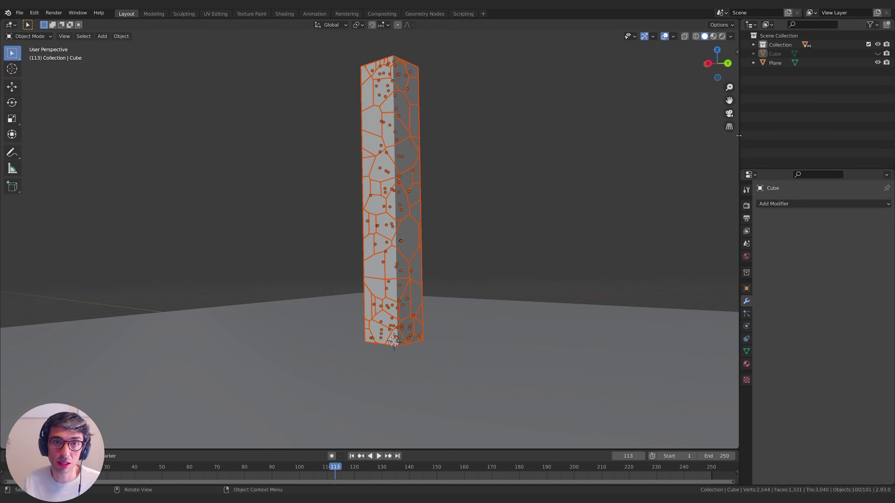
# Step: Give a single cell in the upper part of the tower an active rigid body
pyautogui.click(747, 326)
pyautogui.click(376, 121)
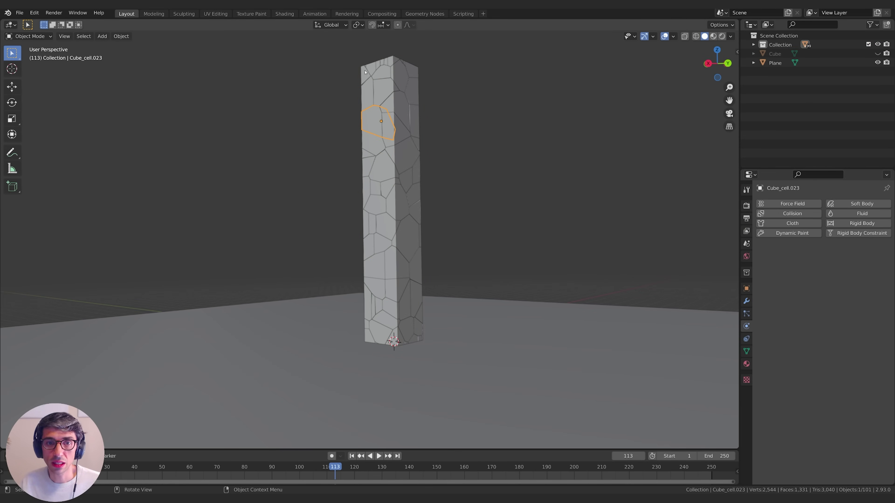
pyautogui.click(865, 224)
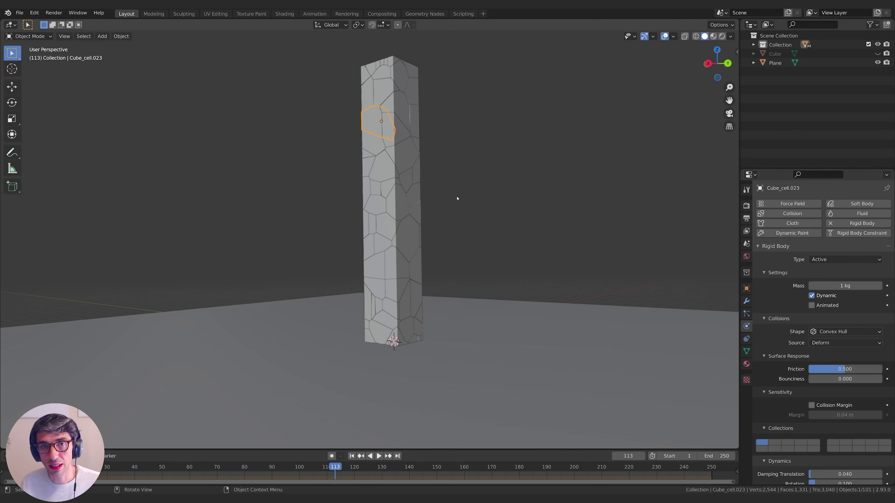
# Step: Select all the fractured cells in Collection and copy the active cell's rigid body settings to them
pyautogui.click(779, 44)
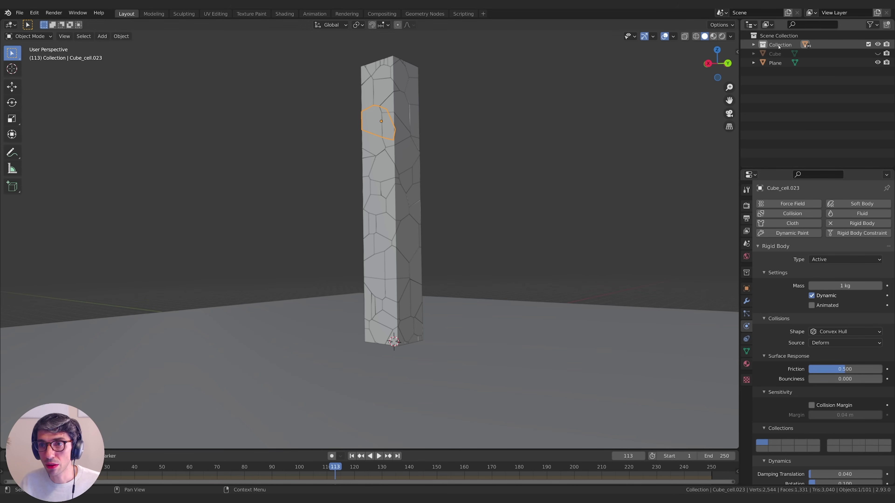
pyautogui.rightClick(778, 46)
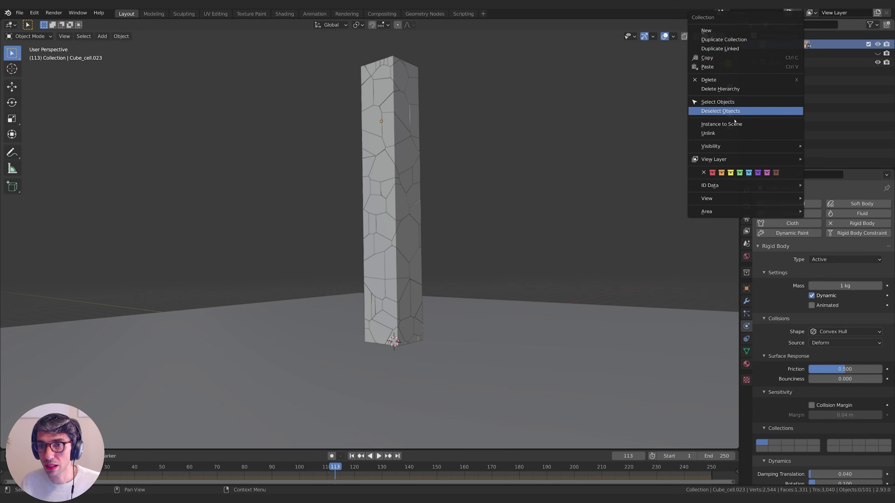
pyautogui.click(723, 102)
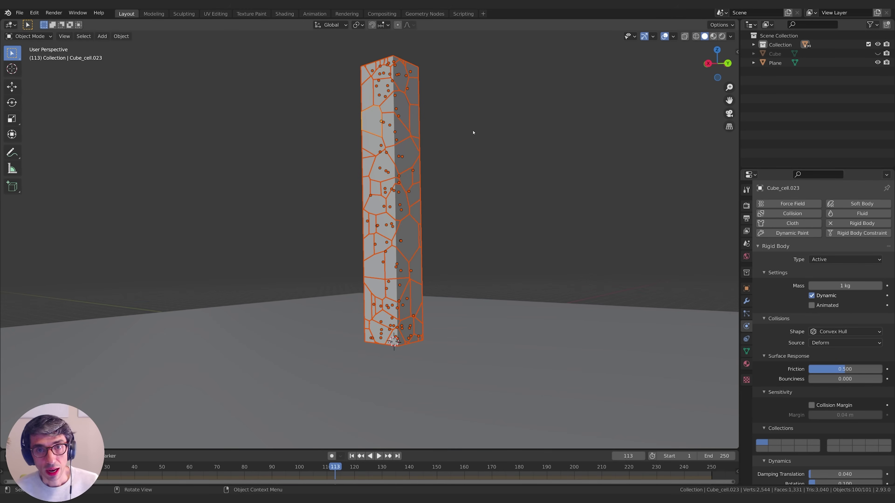
pyautogui.press('F3')
pyautogui.write('copy')
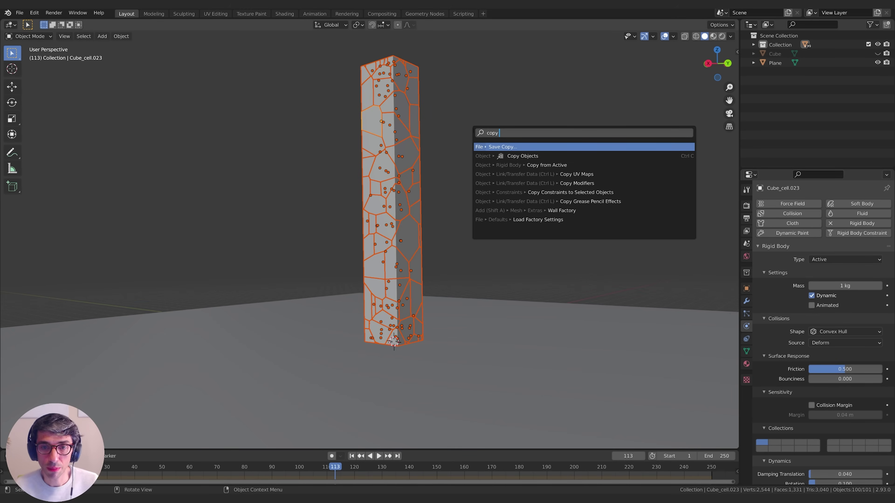
pyautogui.press('Down')
pyautogui.press('Down')
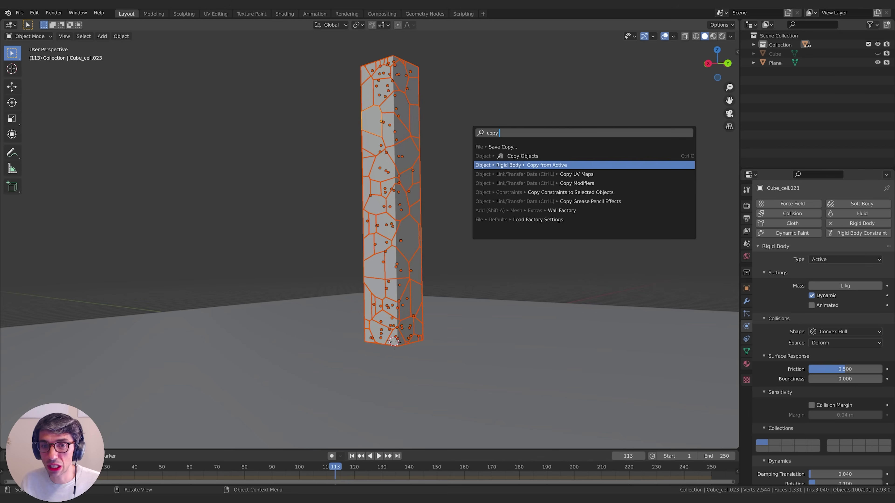
pyautogui.click(541, 166)
# Step: Check a few individual tower cells for the copied rigid body settings
pyautogui.click(426, 130)
pyautogui.click(409, 121)
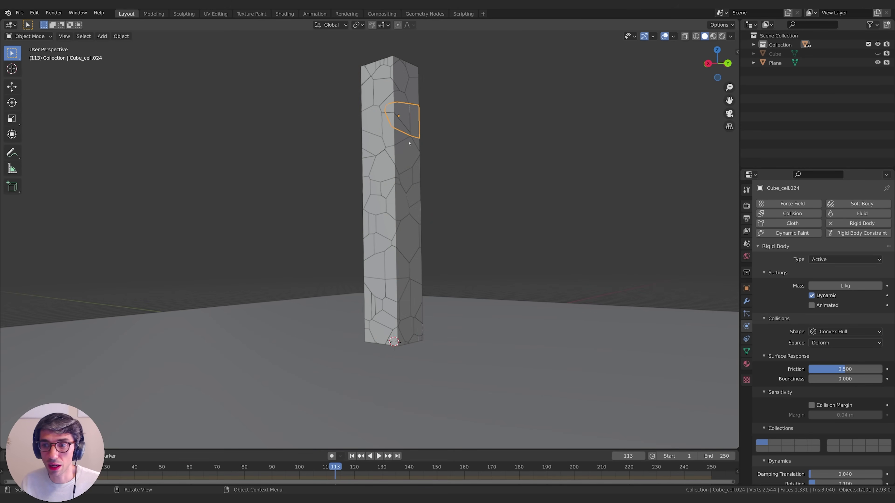
pyautogui.click(399, 178)
pyautogui.click(467, 230)
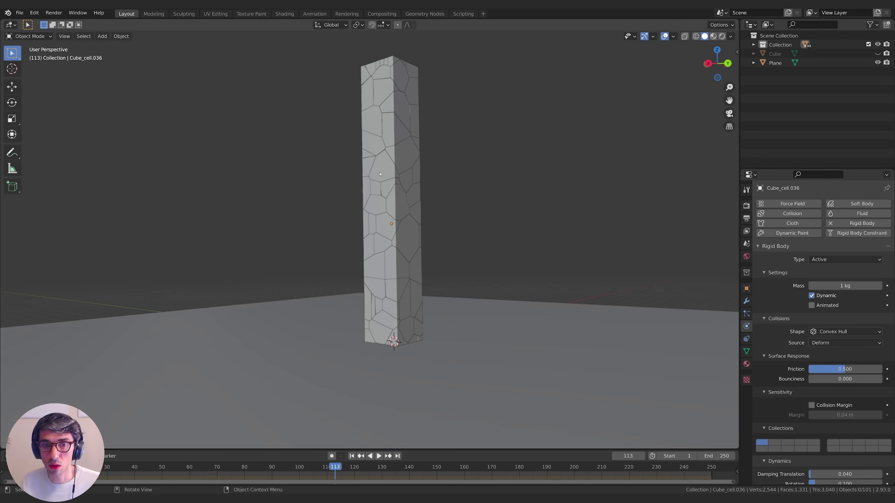
# Step: Play the tower collapse simulation from the first frame, and return to the start
pyautogui.moveTo(510, 179); pyautogui.dragTo(538, 186, button='middle')
pyautogui.hotkey('shift', 'Left')
pyautogui.press('space')
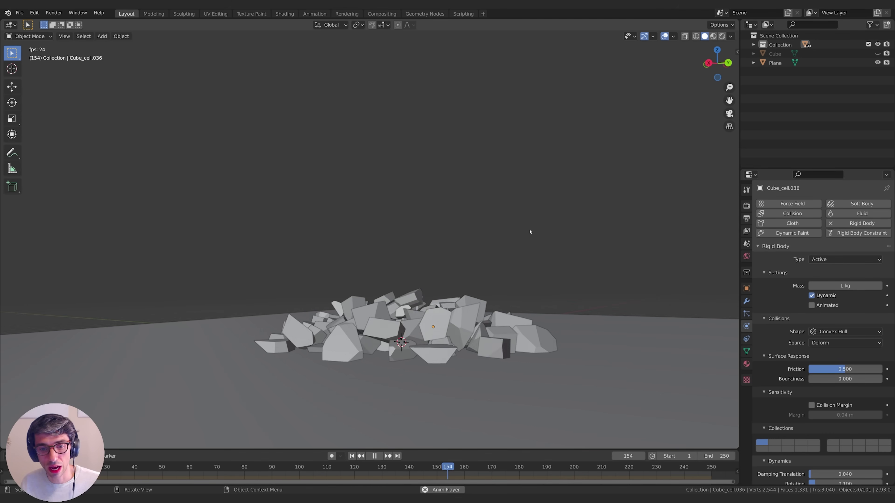
pyautogui.press('Escape')
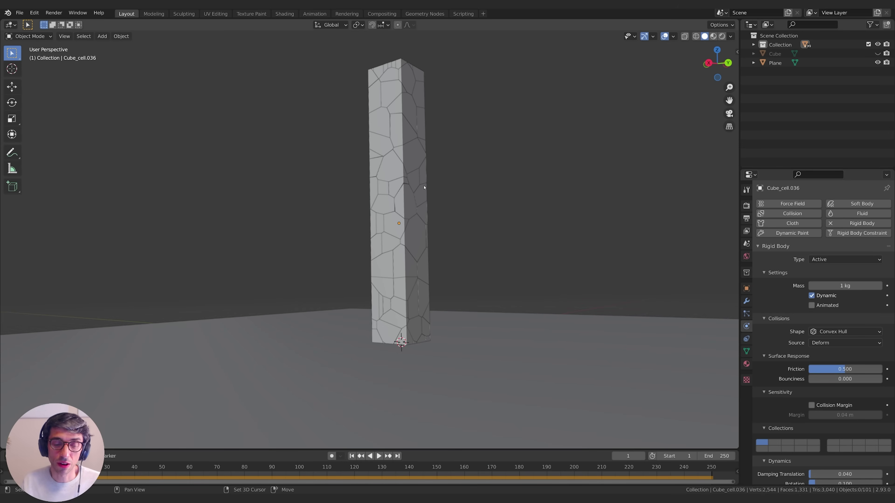
# Step: Add a UV sphere at the base of the tower
pyautogui.hotkey('shift', 'a')
pyautogui.moveTo(406, 177)
pyautogui.click(471, 204)
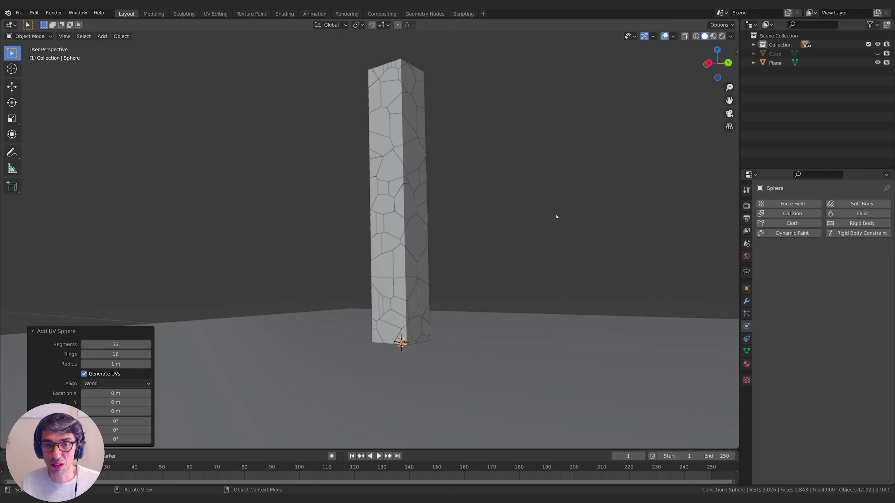
# Step: Raise the sphere about 78.6 m along Z into the upper tower and scale it up by about 6.5
pyautogui.press('g')
pyautogui.press('z')
pyautogui.click(480, 60)
pyautogui.press('s')
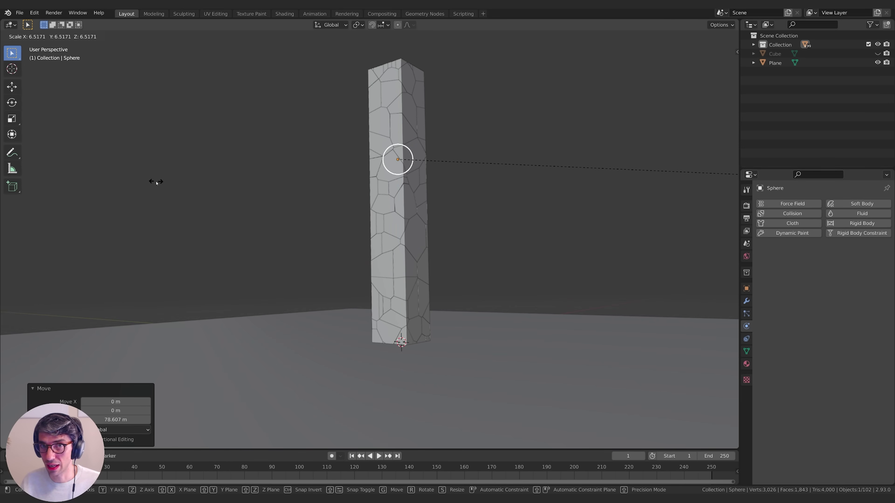
pyautogui.click(155, 183)
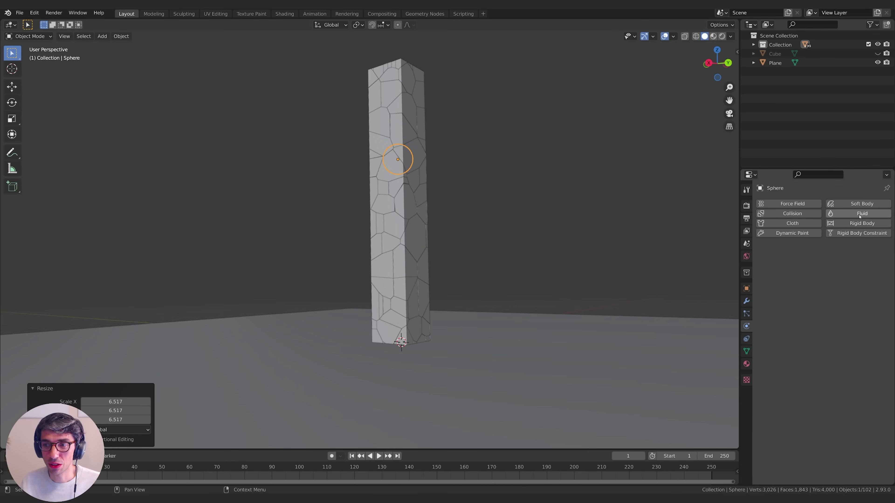
# Step: Give the sphere a passive rigid body and play the simulation
pyautogui.click(857, 224)
pyautogui.click(846, 259)
pyautogui.click(845, 280)
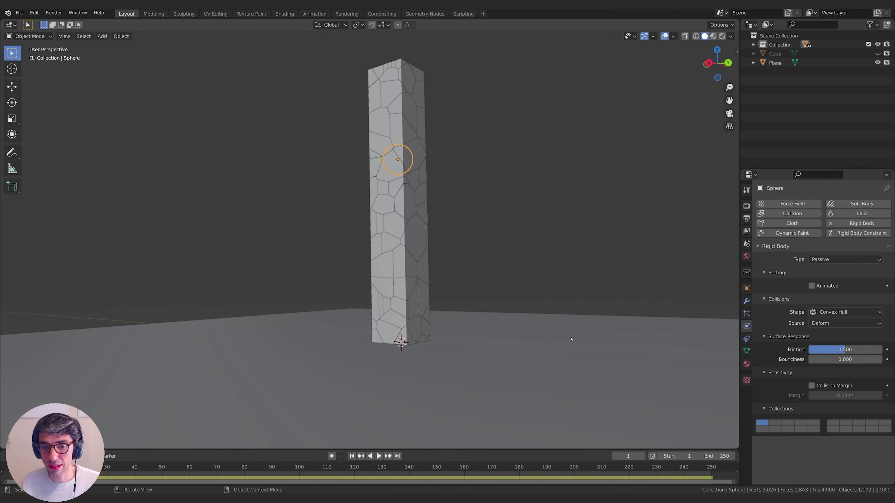
pyautogui.click(379, 456)
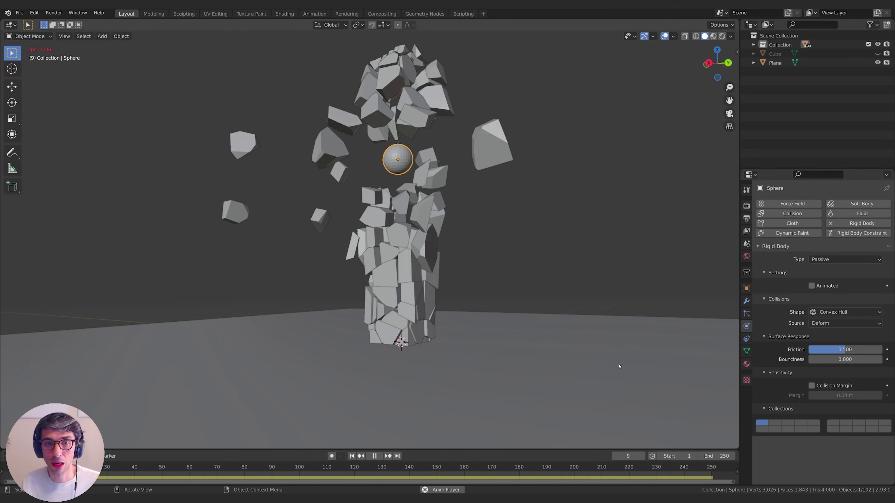
# Step: Stop the playback and hide the sphere through its object visibility settings
pyautogui.click(746, 288)
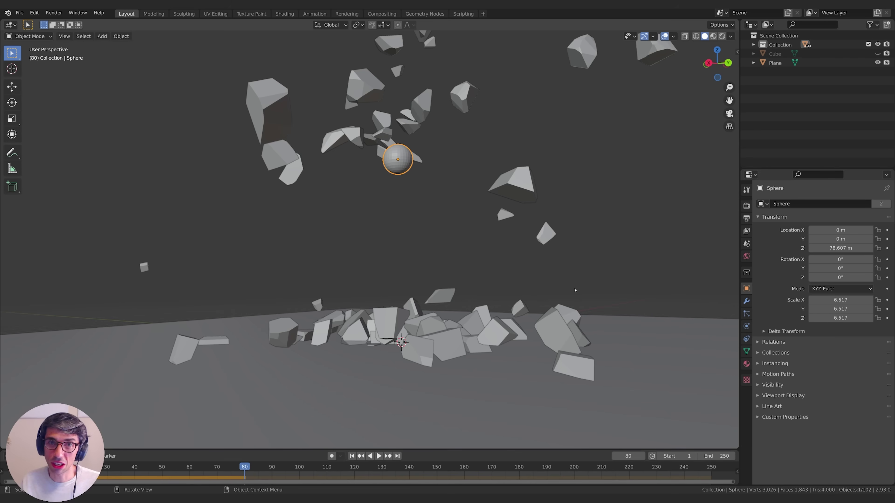
pyautogui.press('space')
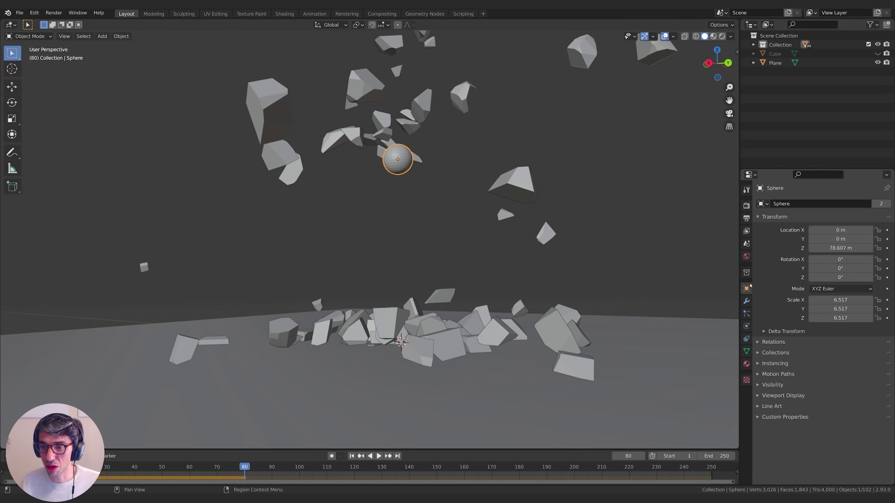
pyautogui.click(771, 385)
pyautogui.click(812, 409)
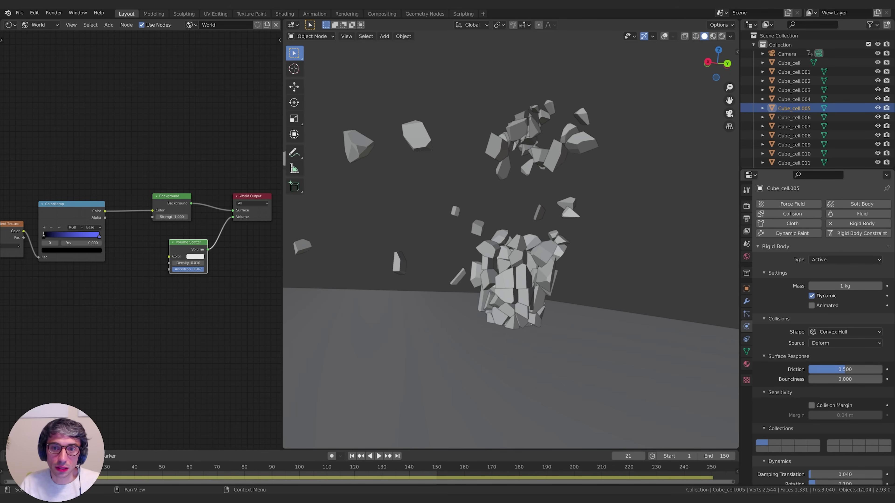
# Step: Bake the rigid body simulation cache in the scene's Rigid Body World settings
pyautogui.scroll(-1, 759, 380)
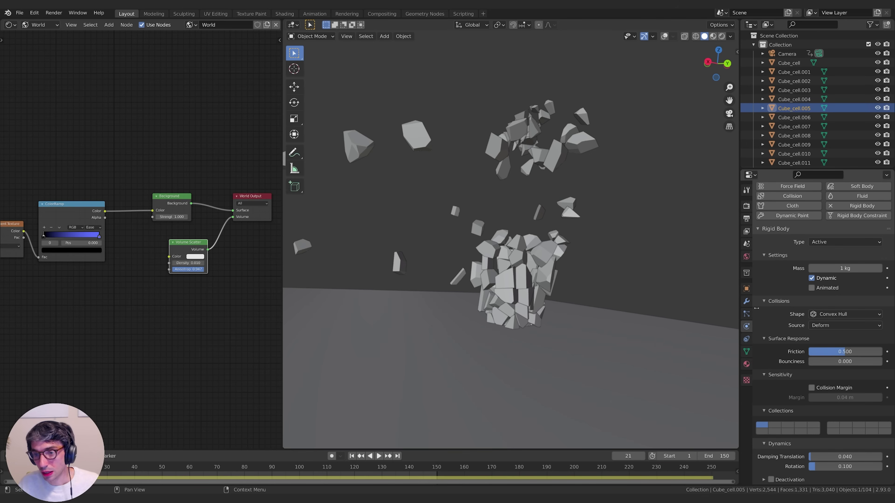
pyautogui.scroll(1, 748, 382)
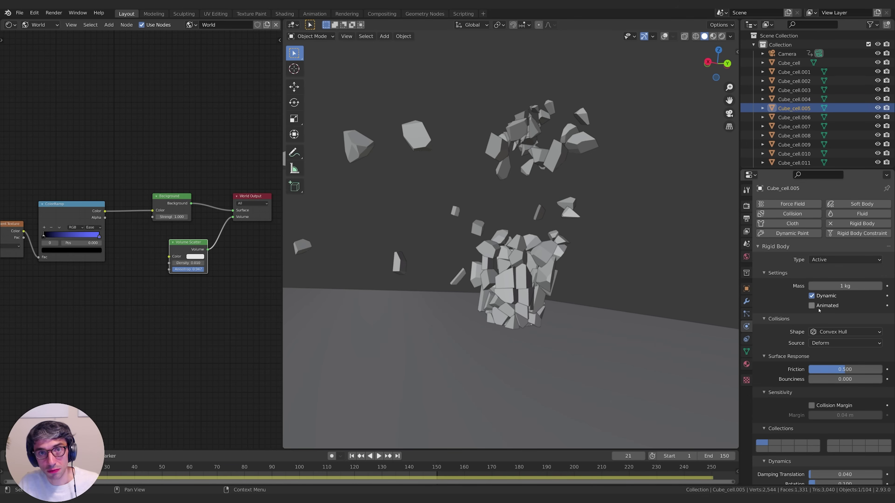
pyautogui.click(746, 243)
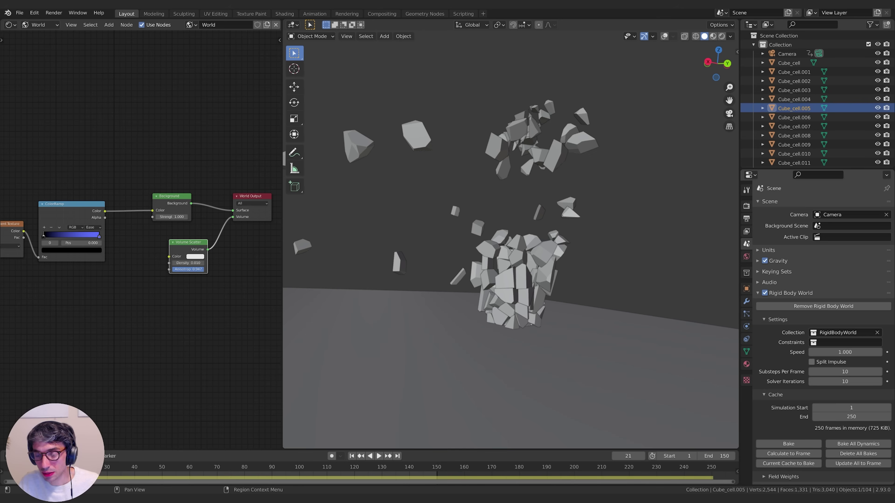
pyautogui.click(787, 293)
pyautogui.click(800, 294)
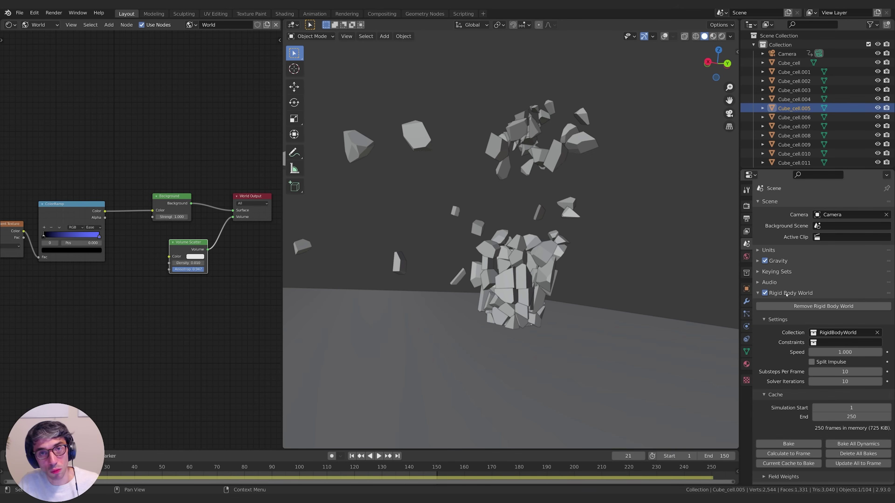
pyautogui.click(776, 395)
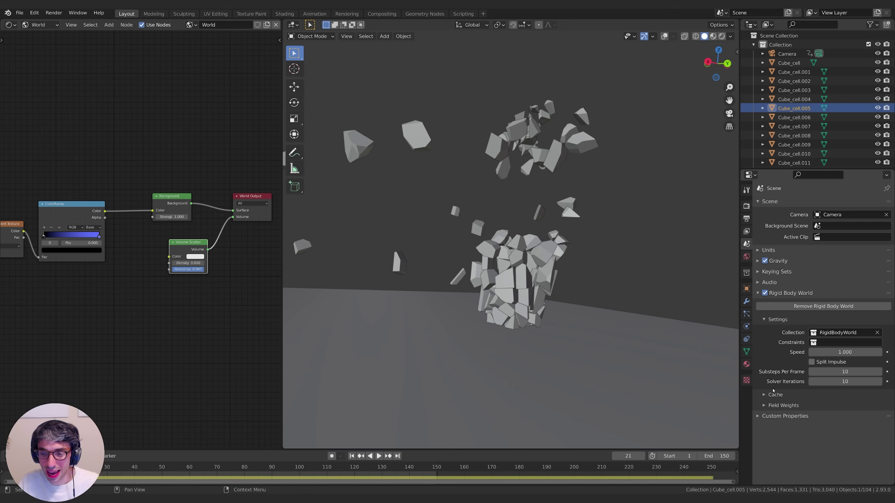
pyautogui.click(774, 395)
pyautogui.scroll(-1, 811, 402)
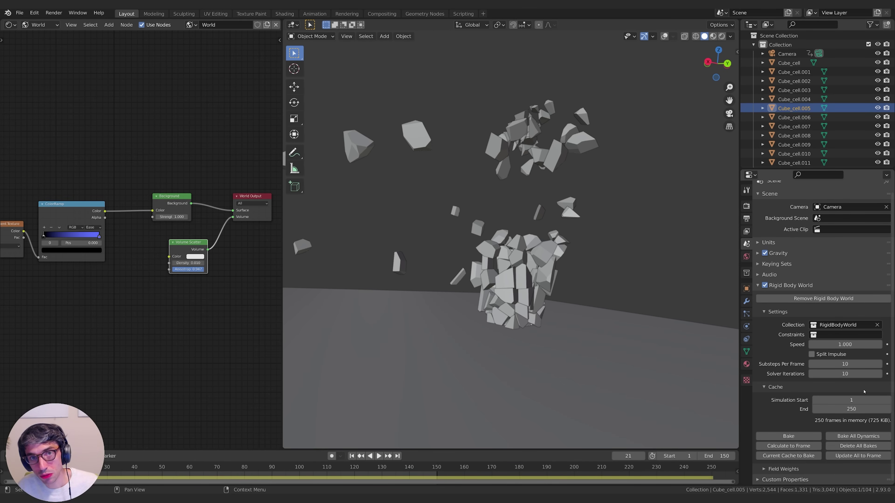
pyautogui.click(789, 436)
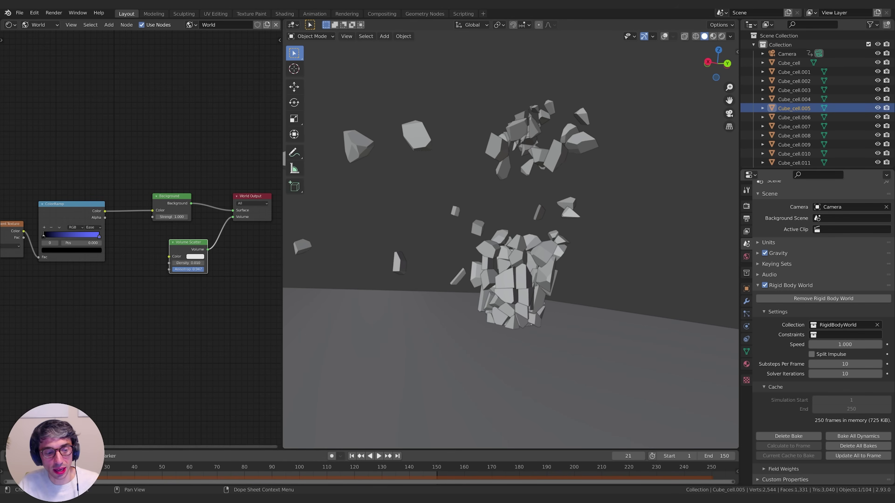
# Step: Play the baked tower explosion from the first frame and pause it partway through
pyautogui.hotkey('shift', 'Left')
pyautogui.press('space')
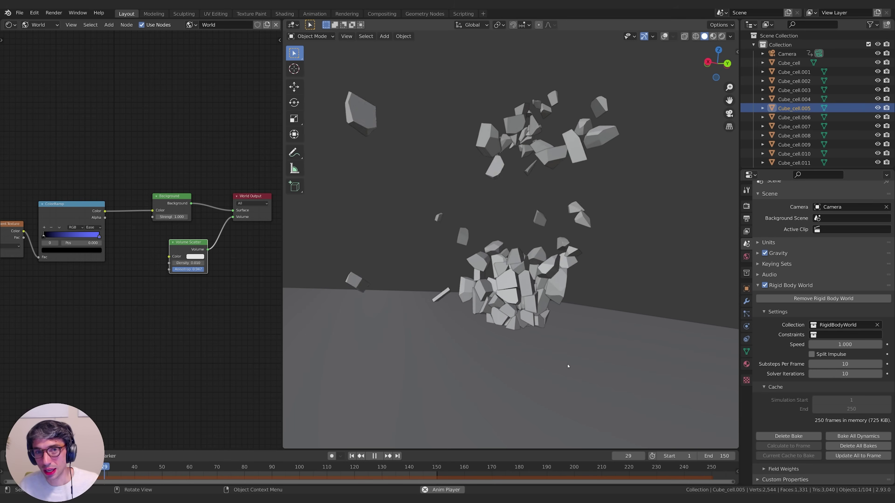
pyautogui.press('space')
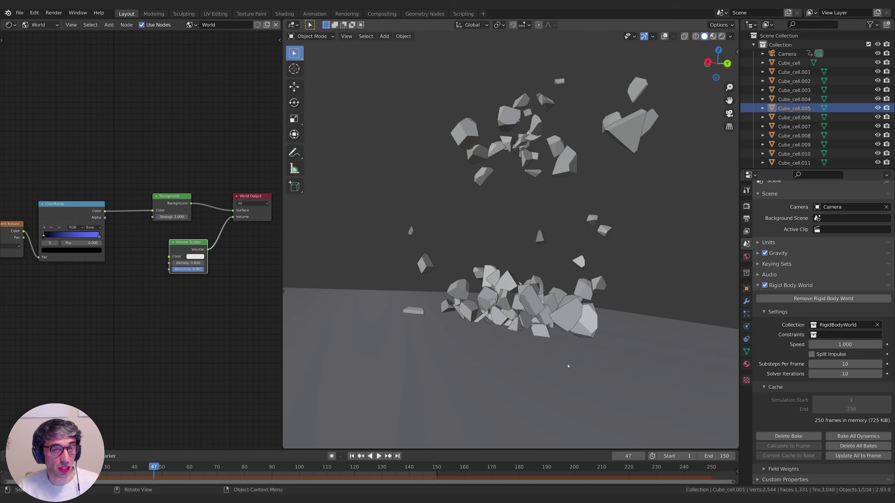